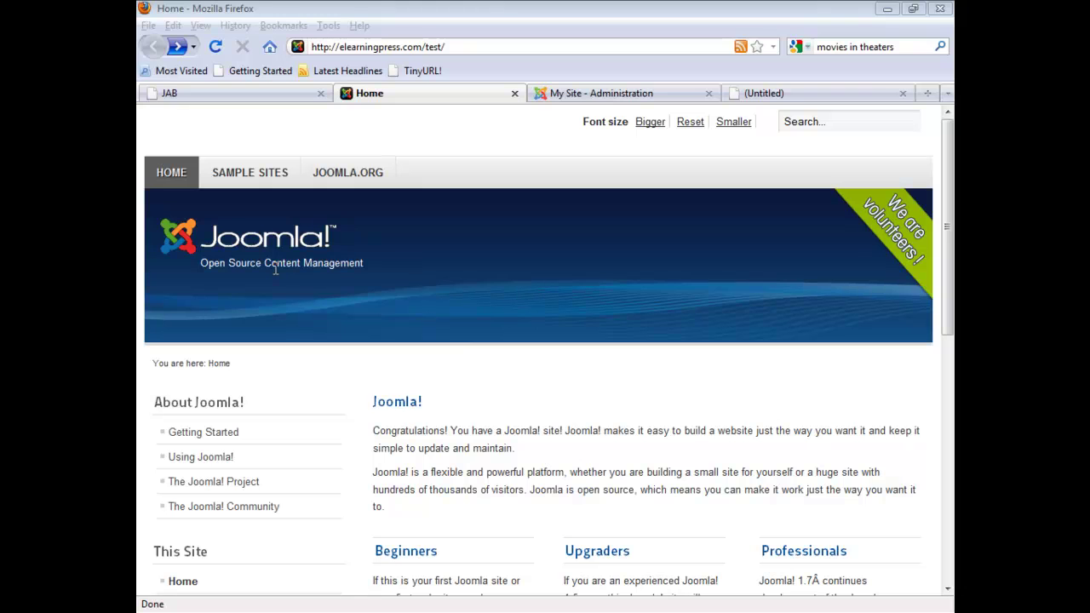
Preview the simple-press.png and my-test-site-header images in the media files' thumbnail view
{"action": "left_click", "coordinate": [579, 94]}
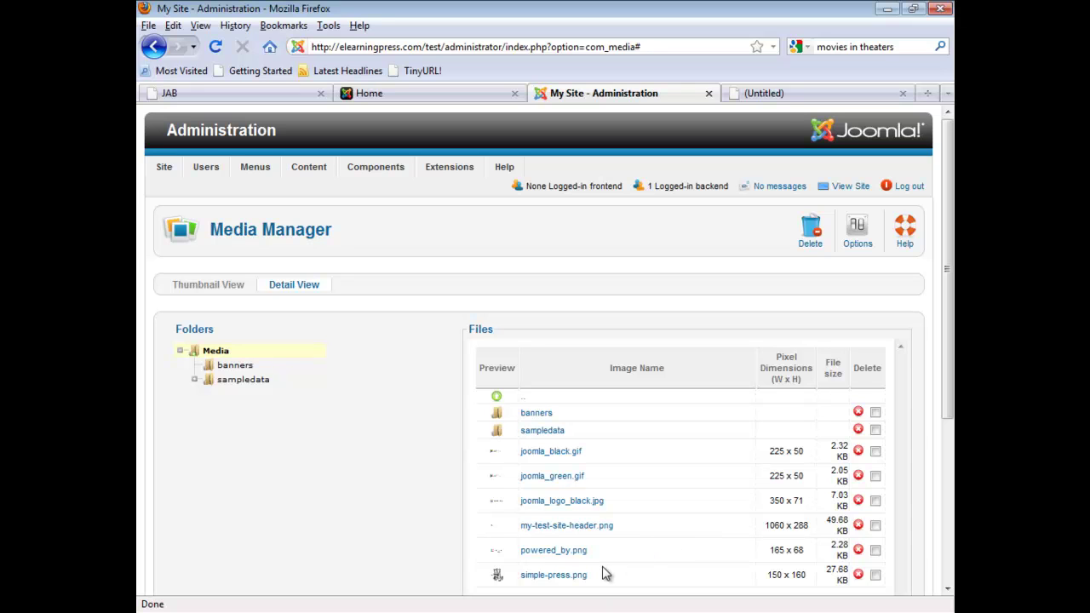
{"action": "left_click", "coordinate": [550, 579]}
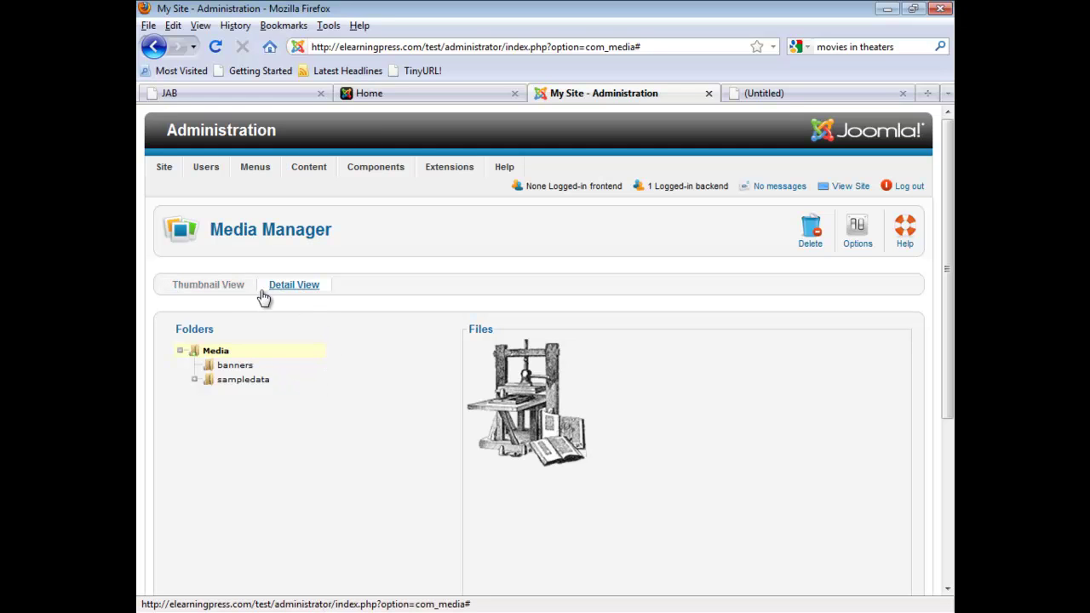
{"action": "left_click", "coordinate": [235, 288]}
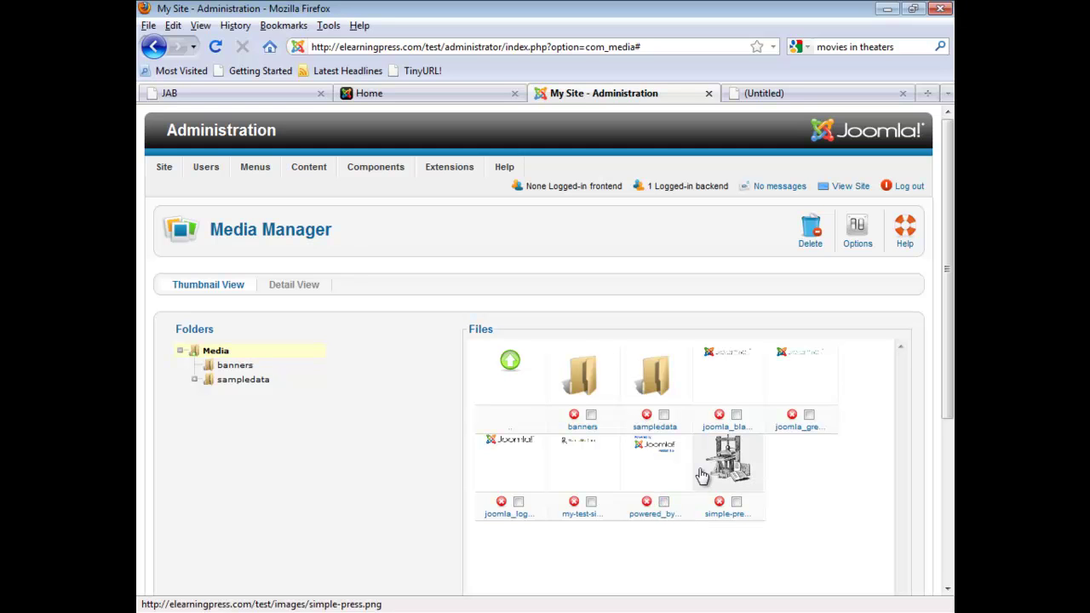
{"action": "left_click", "coordinate": [577, 465]}
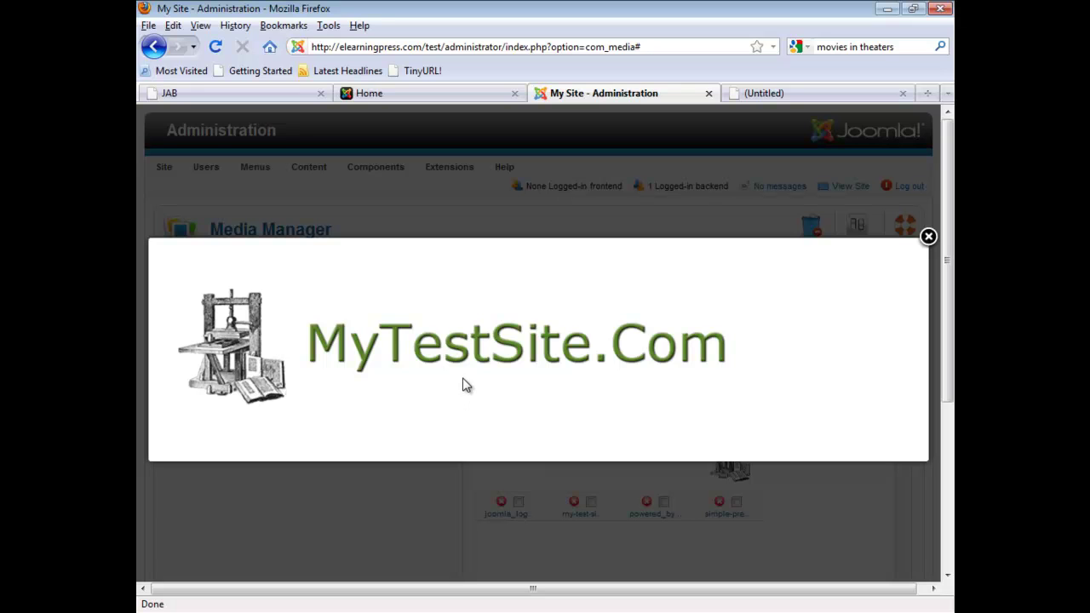
{"action": "left_click", "coordinate": [929, 236]}
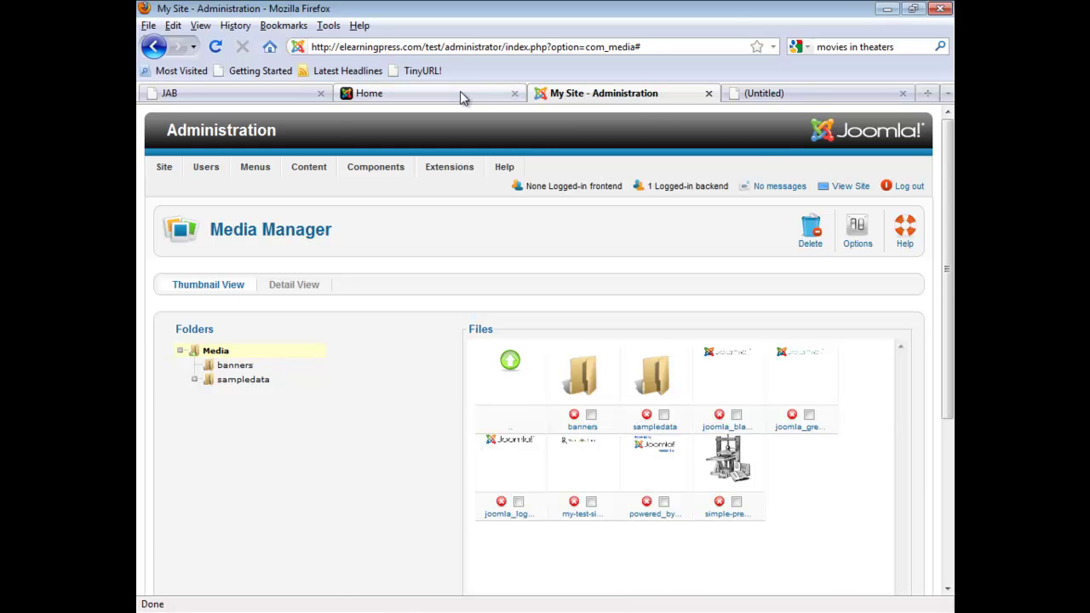
{"action": "left_click", "coordinate": [426, 92]}
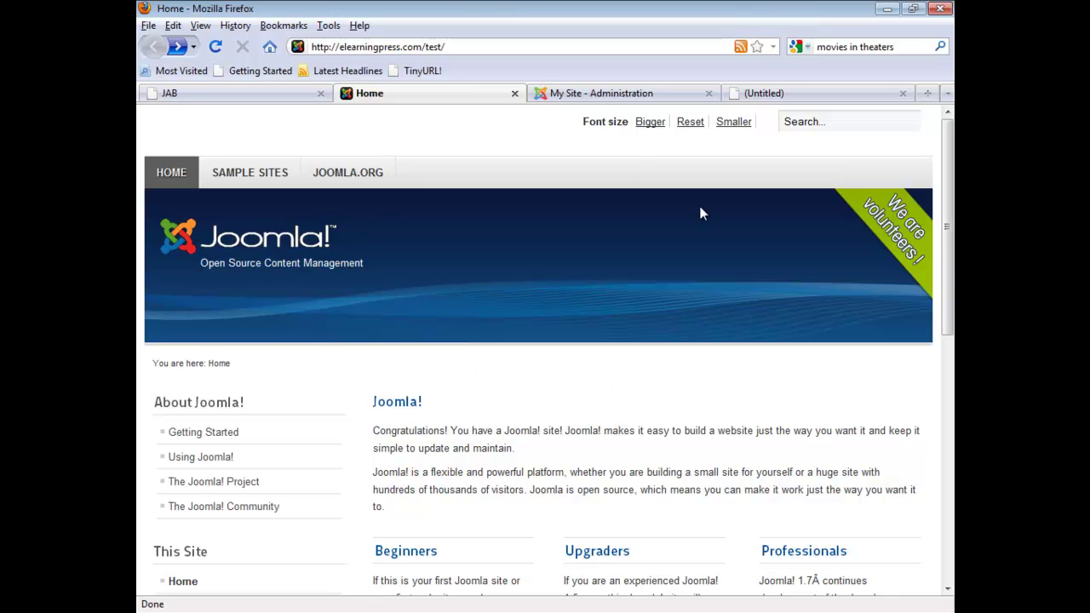
Open the Beez2 - Default style from the Template Manager for editing
{"action": "left_click", "coordinate": [592, 96]}
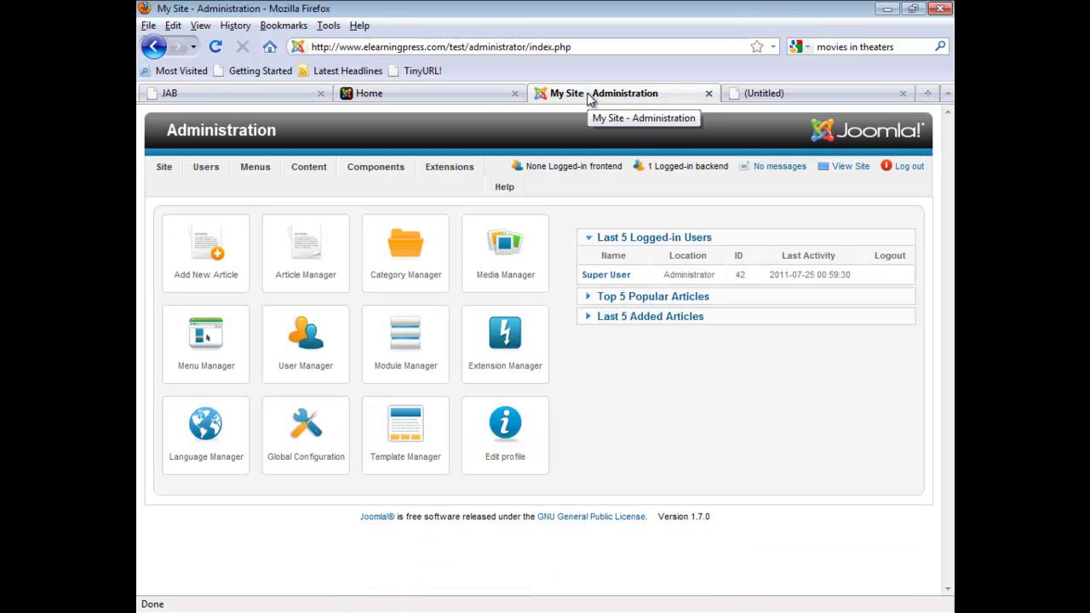
{"action": "mouse_move", "coordinate": [443, 177]}
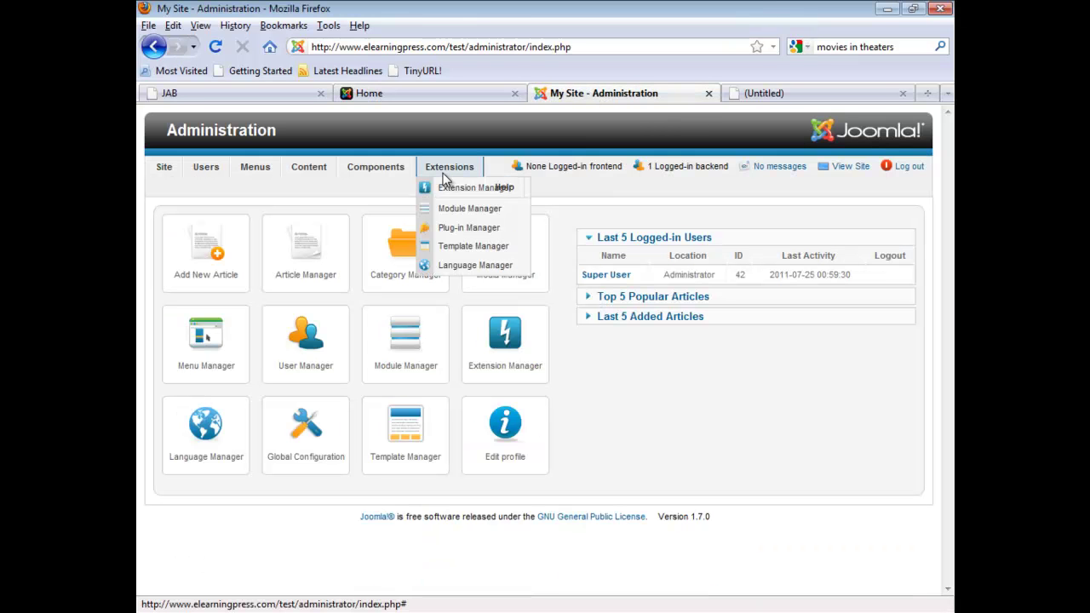
{"action": "left_click", "coordinate": [453, 247]}
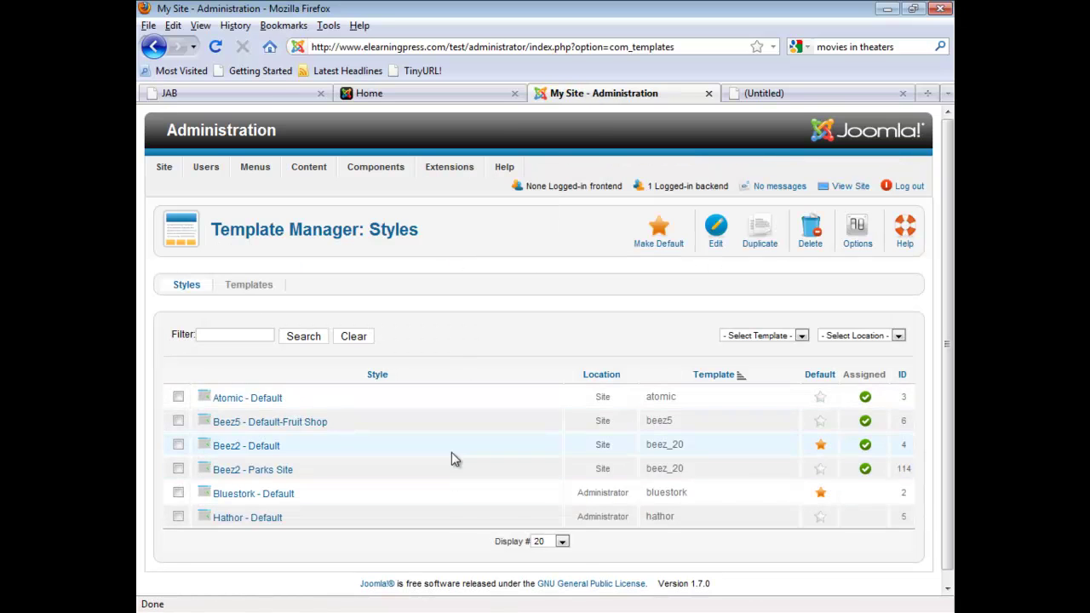
{"action": "left_click", "coordinate": [237, 451]}
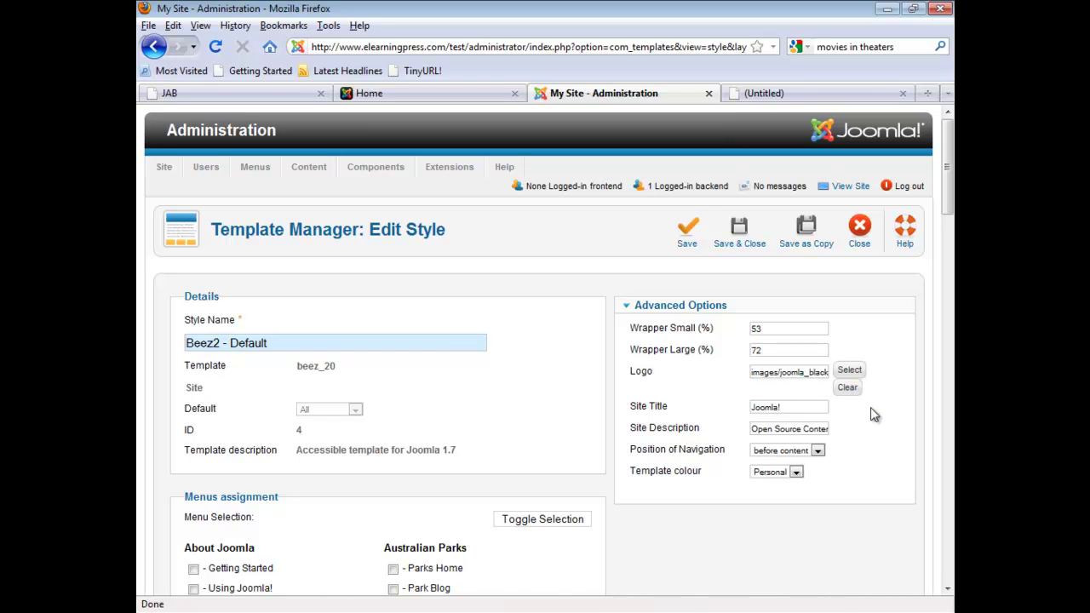
Insert images/simple-press.png as the style's Logo from the image picker
{"action": "left_click", "coordinate": [850, 372]}
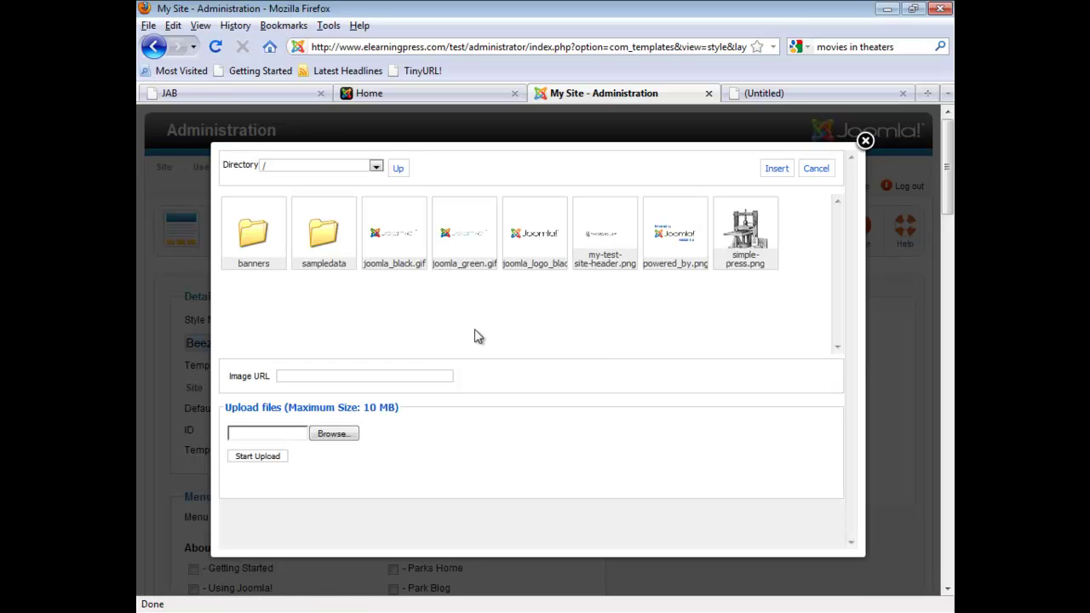
{"action": "left_click", "coordinate": [384, 237]}
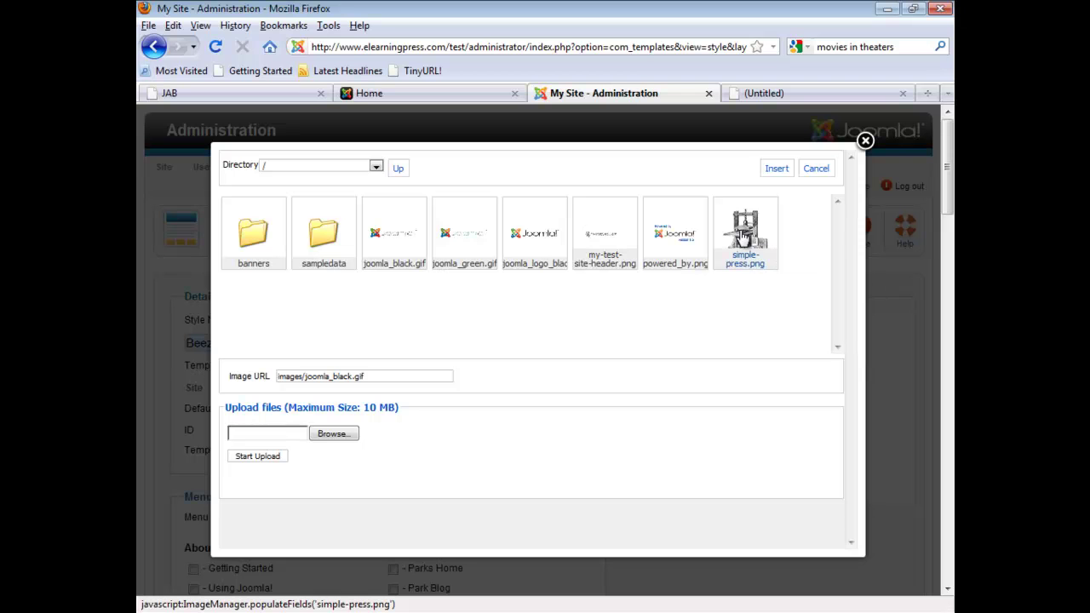
{"action": "left_click", "coordinate": [746, 238]}
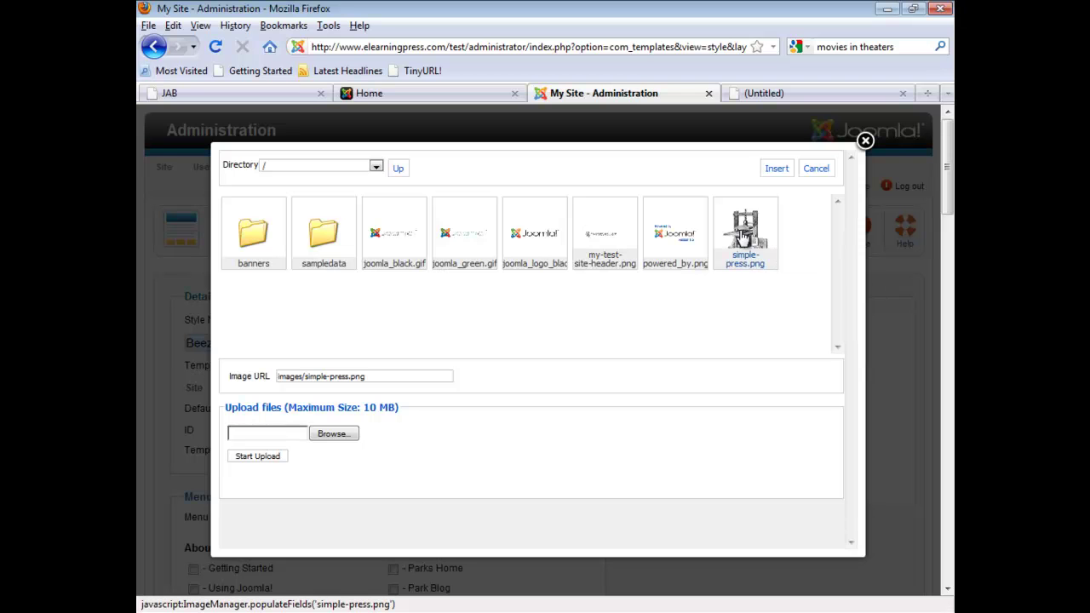
{"action": "left_click", "coordinate": [776, 169]}
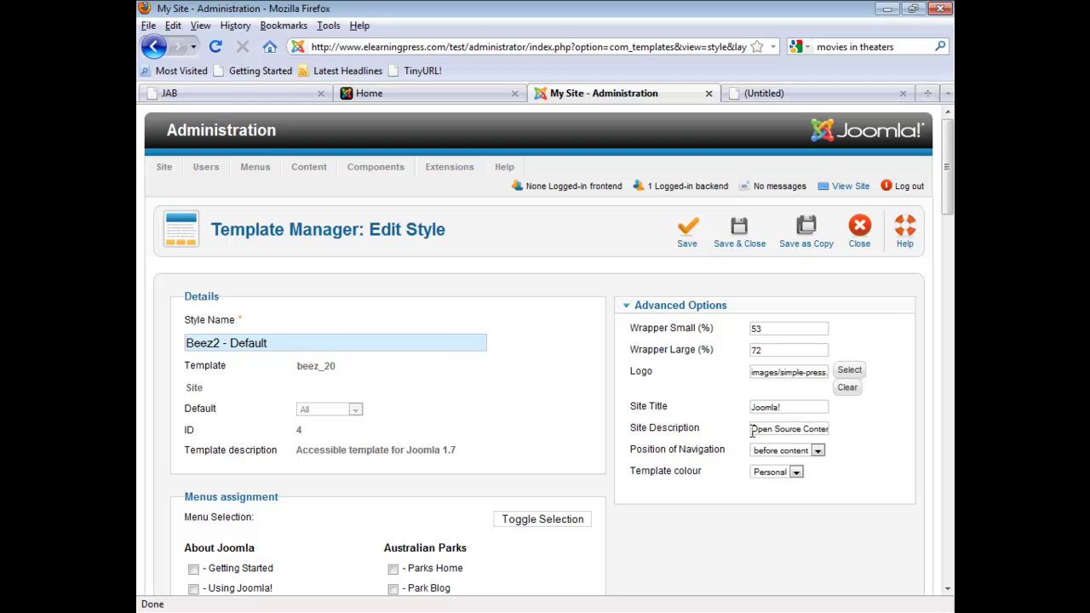
Replace the Site Description text with 'My Test Site'
{"action": "left_click_drag", "start_coordinate": [752, 430], "coordinate": [889, 439]}
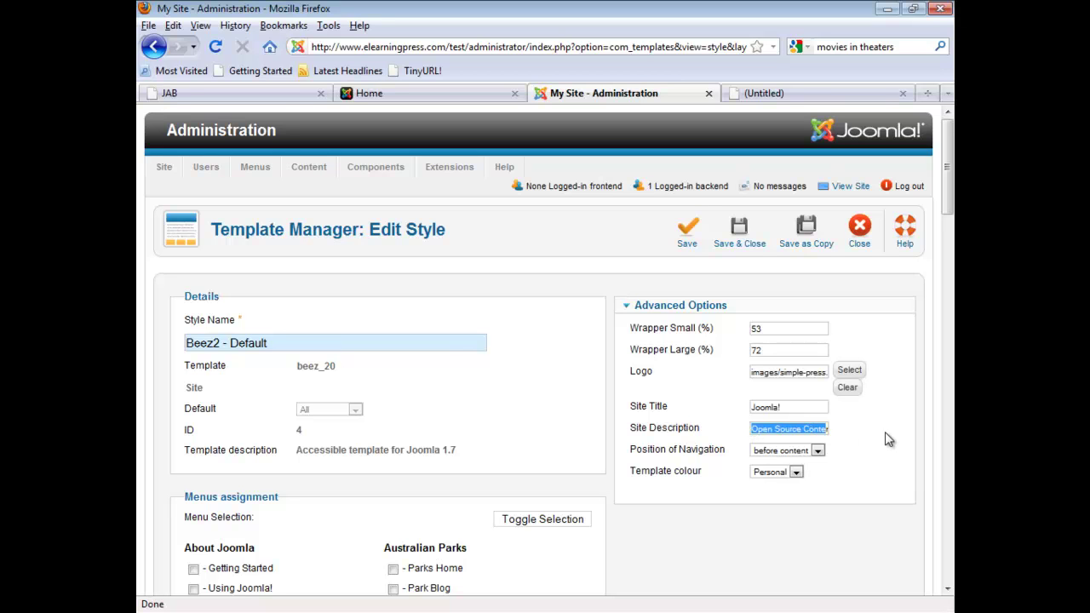
{"action": "type", "text": "My Test"}
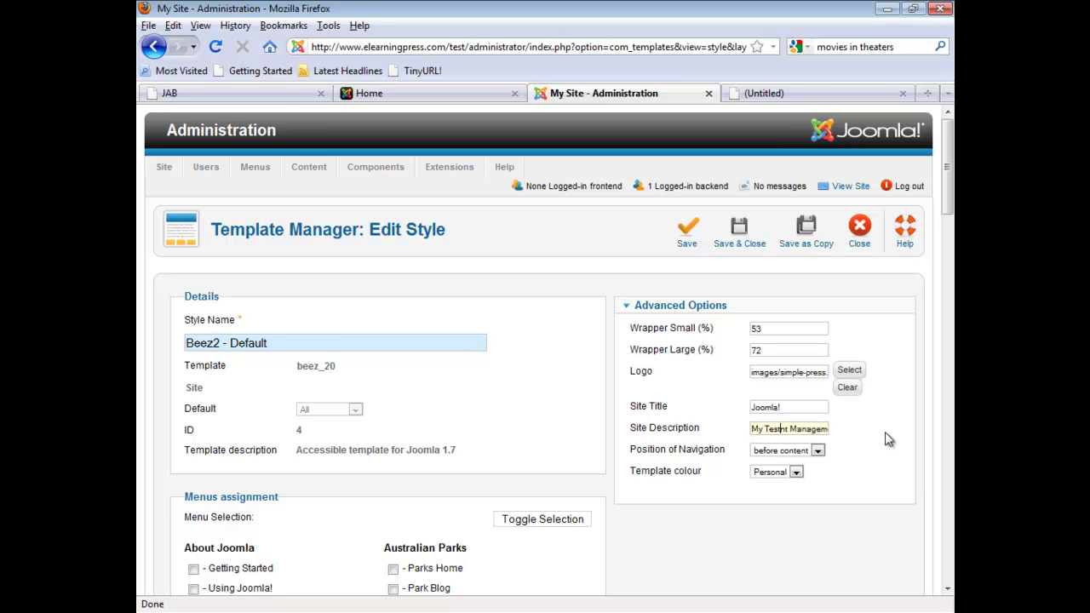
{"action": "type", "text": " Site"}
{"action": "key", "text": "shift+End"}
{"action": "key", "text": "Delete"}
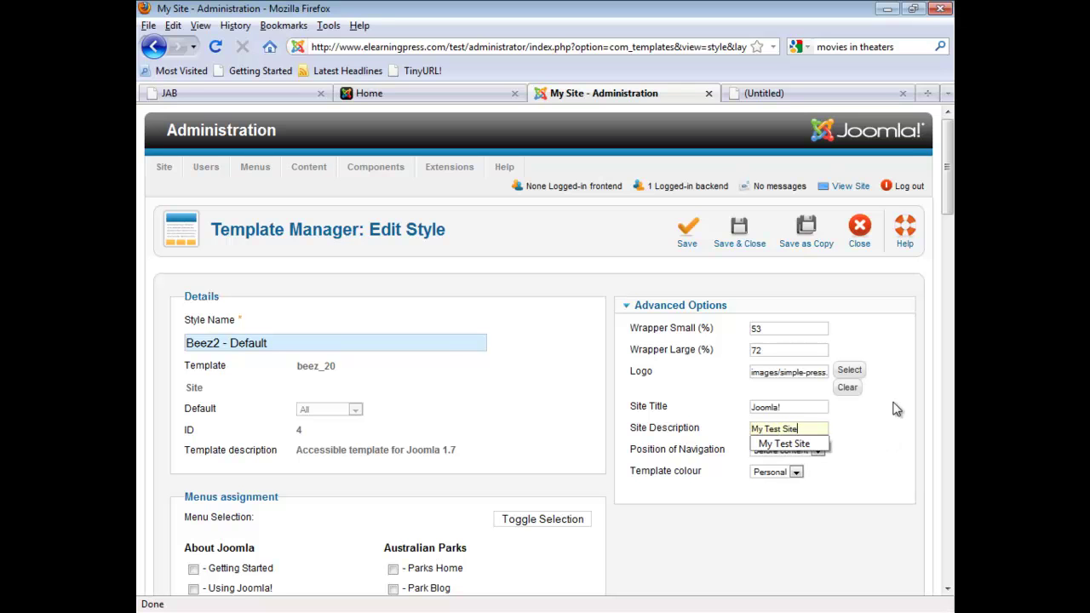
Delete the 'Joomla!' Site Title so the field is blank
{"action": "left_click", "coordinate": [801, 407]}
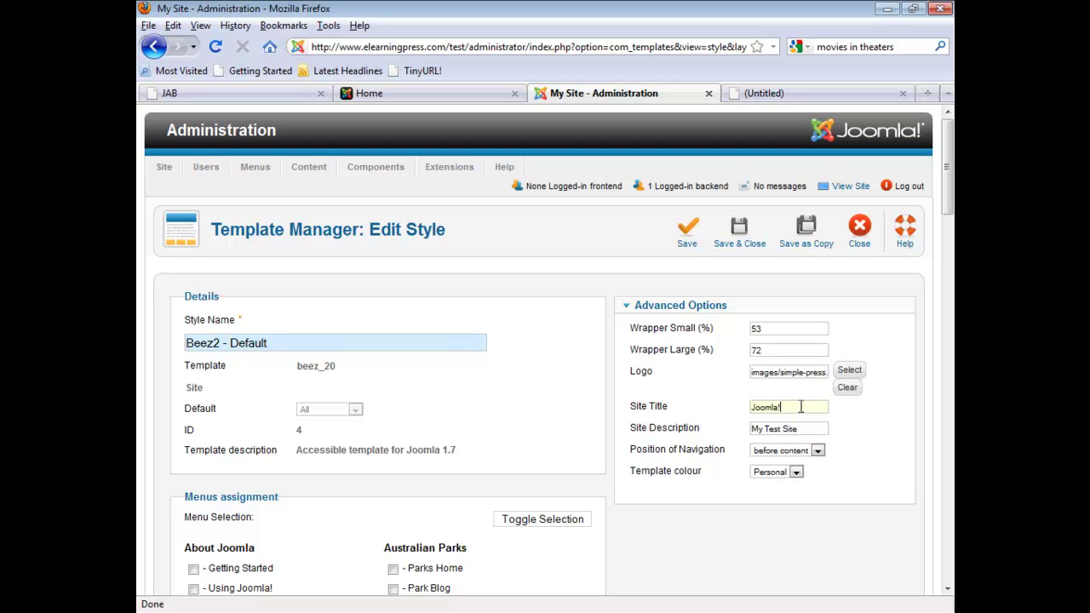
{"action": "left_click_drag", "start_coordinate": [801, 407], "coordinate": [704, 396]}
{"action": "key", "text": "BackSpace"}
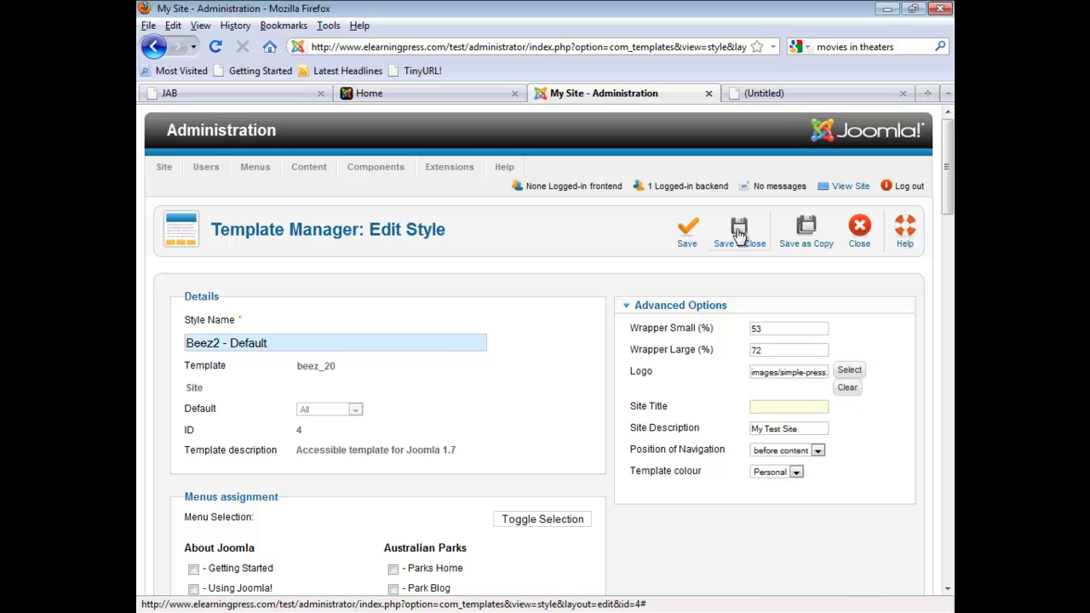
Save the style and reload the front page to show the simple-press logo with 'My Test Site'
{"action": "left_click", "coordinate": [687, 234]}
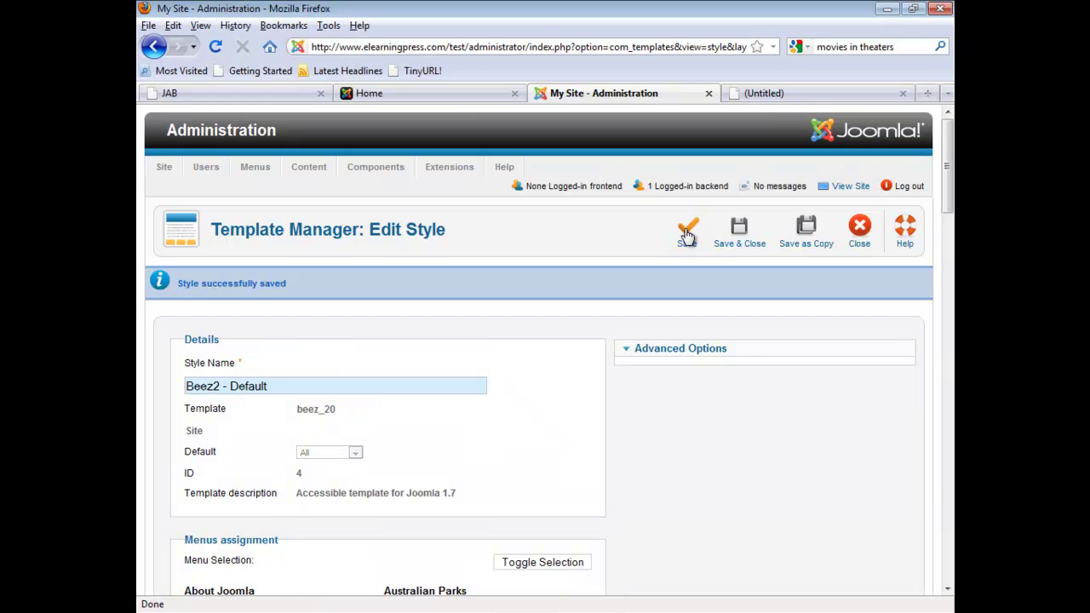
{"action": "left_click", "coordinate": [461, 91]}
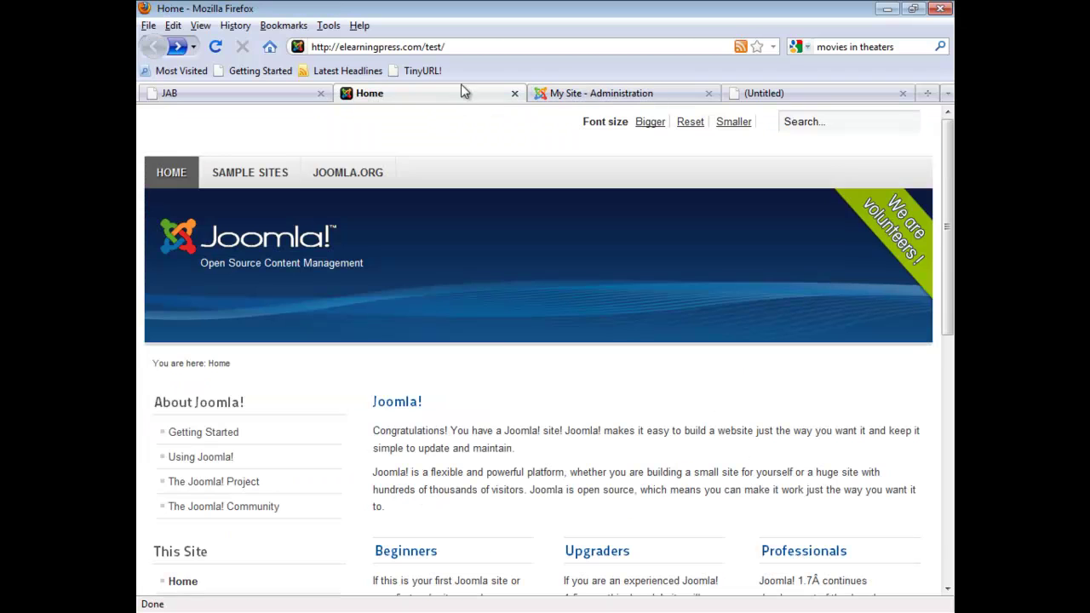
{"action": "left_click", "coordinate": [217, 48]}
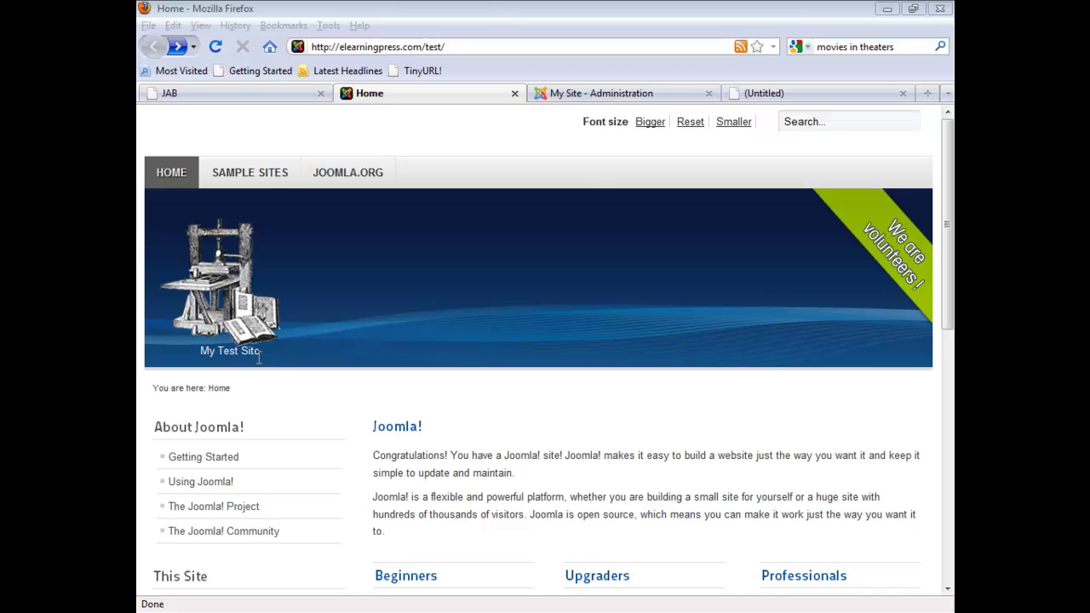
Clear the Logo and the 'My Test Site' description in Beez2 - Default, then save
{"action": "left_click", "coordinate": [602, 97]}
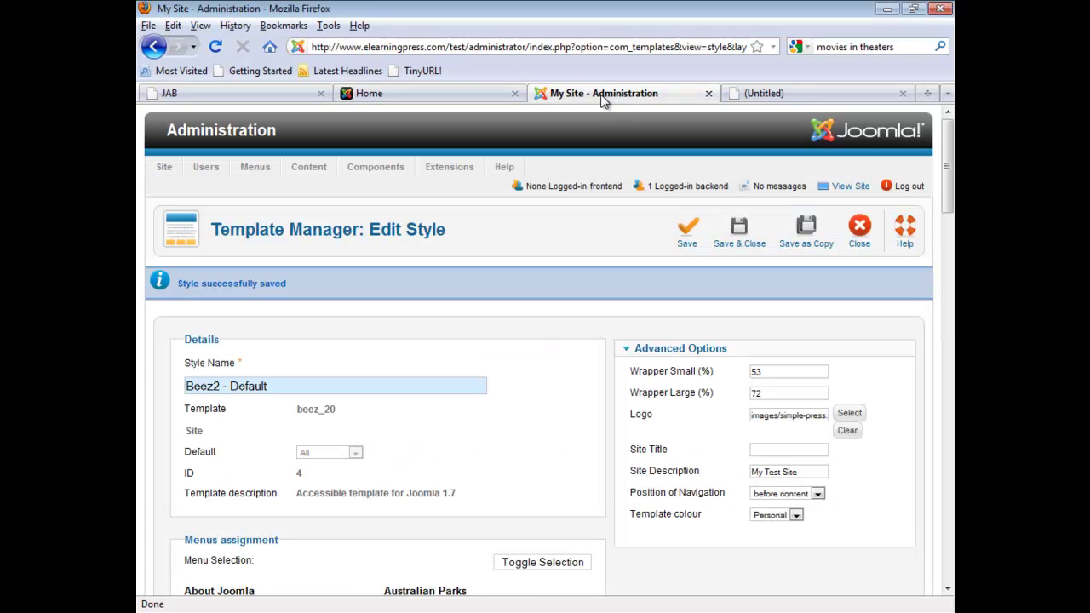
{"action": "left_click", "coordinate": [848, 431]}
{"action": "left_click_drag", "start_coordinate": [813, 472], "coordinate": [696, 474]}
{"action": "key", "text": "Delete"}
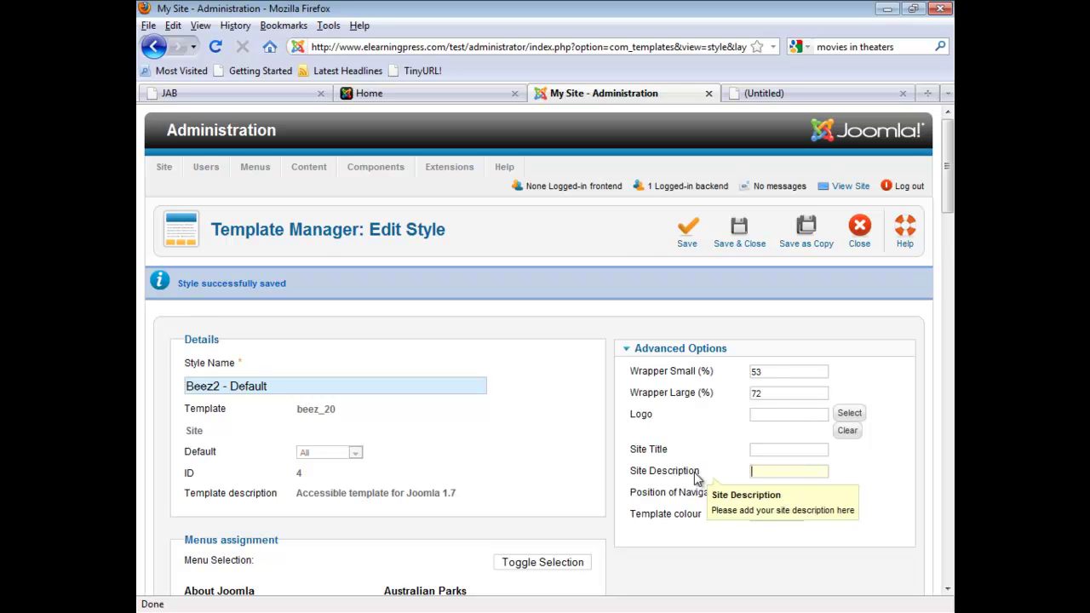
{"action": "left_click", "coordinate": [686, 230]}
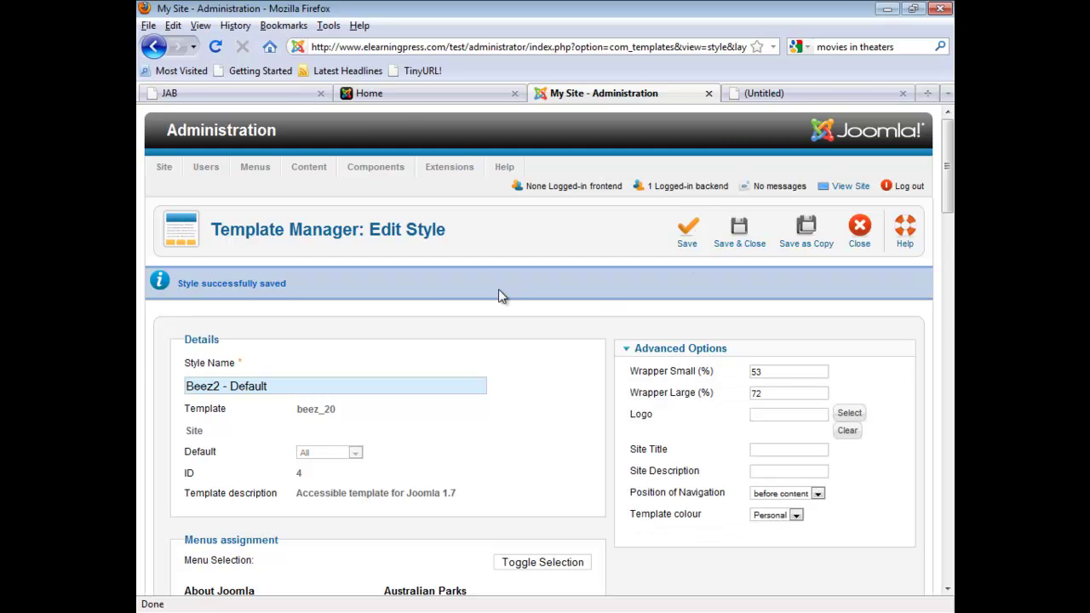
Reload the front page so the header shows only the plain blue banner
{"action": "left_click", "coordinate": [396, 95]}
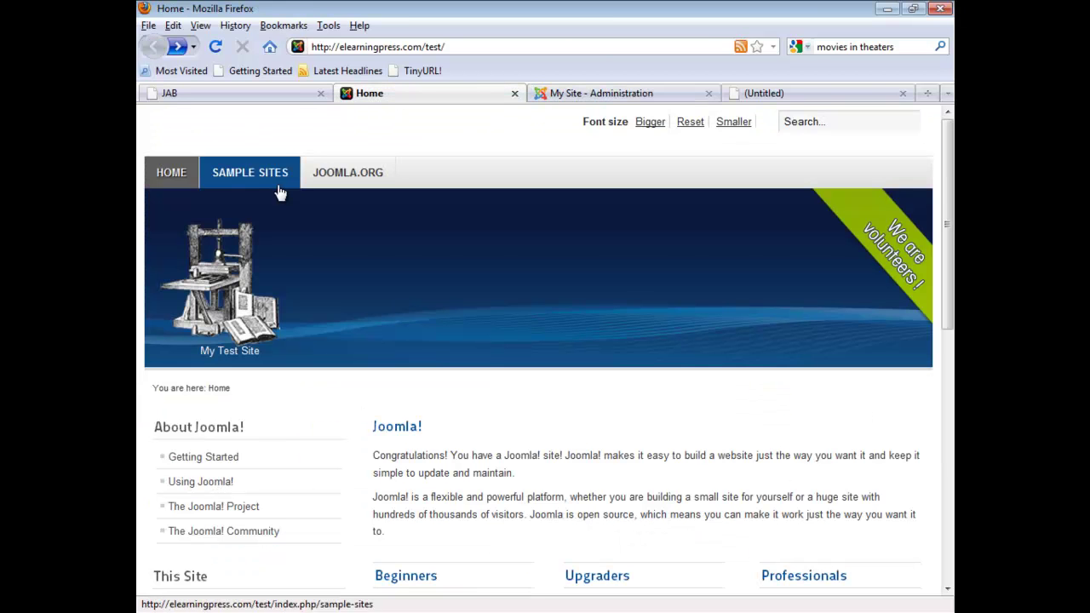
{"action": "left_click", "coordinate": [216, 46]}
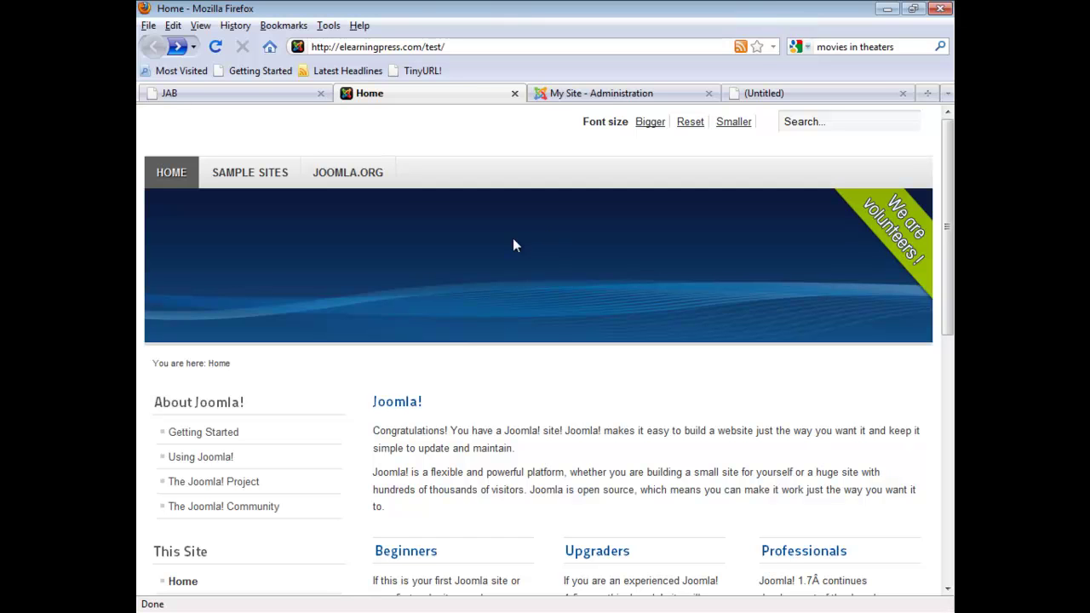
View the header banner's background image, personal2.png, on its own page
{"action": "right_click", "coordinate": [596, 255]}
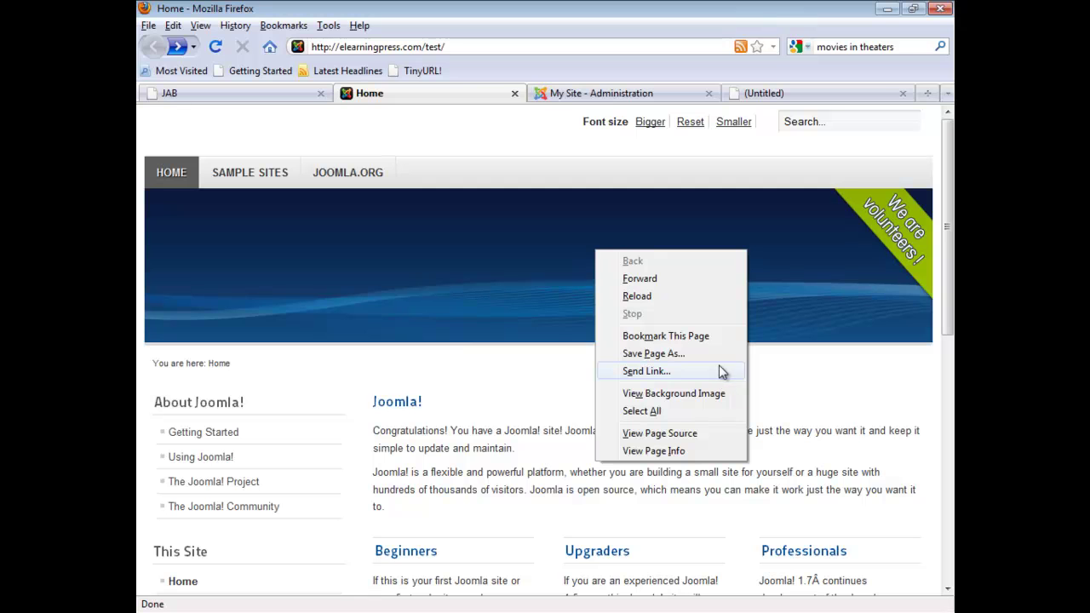
{"action": "left_click", "coordinate": [676, 399]}
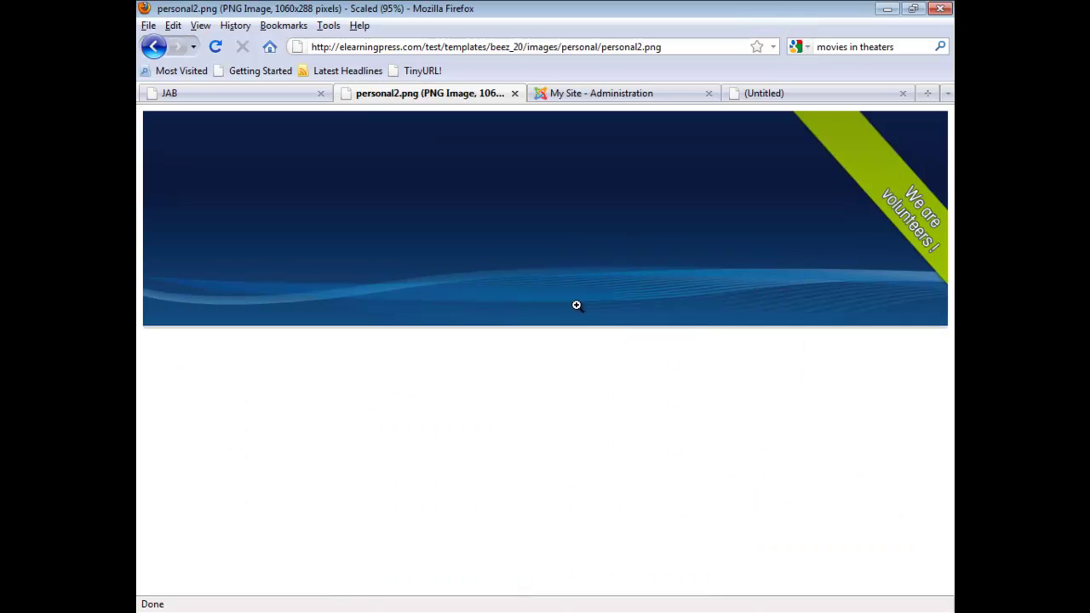
{"action": "right_click", "coordinate": [539, 197]}
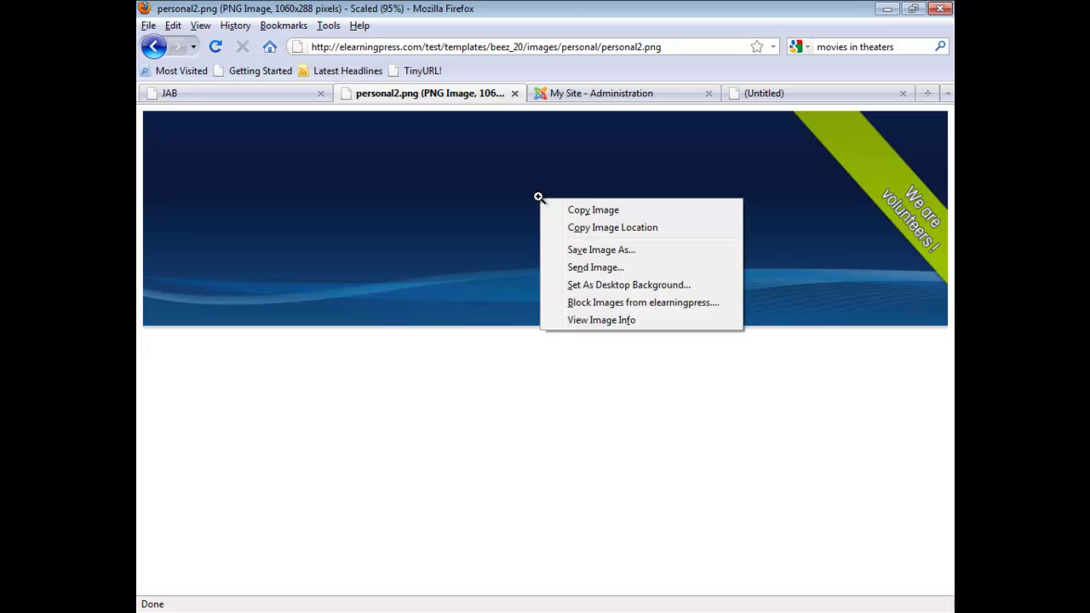
{"action": "left_click", "coordinate": [605, 322]}
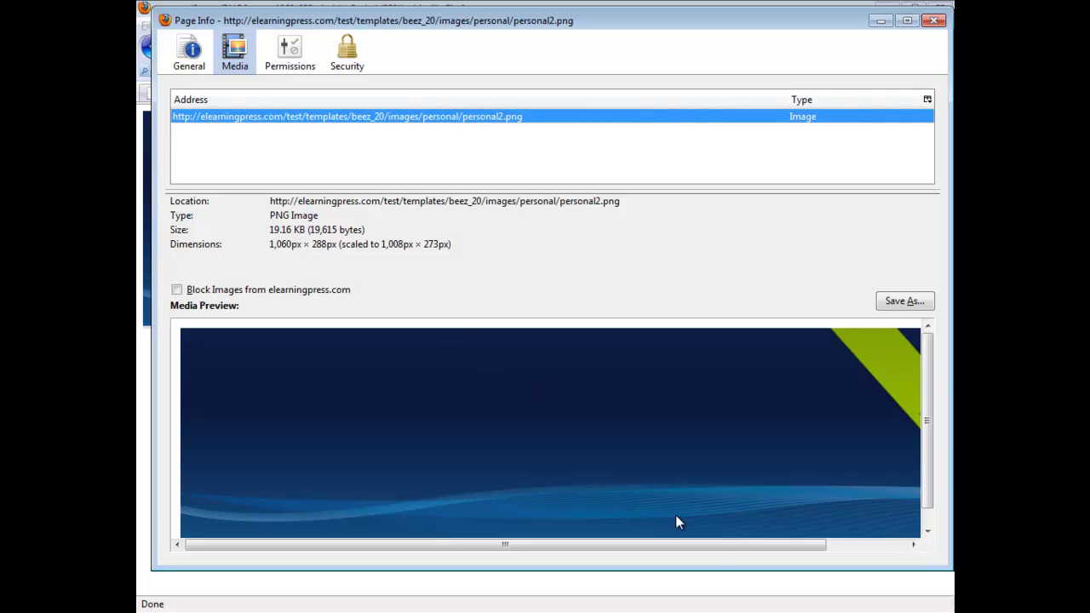
{"action": "left_click_drag", "start_coordinate": [721, 543], "coordinate": [866, 563]}
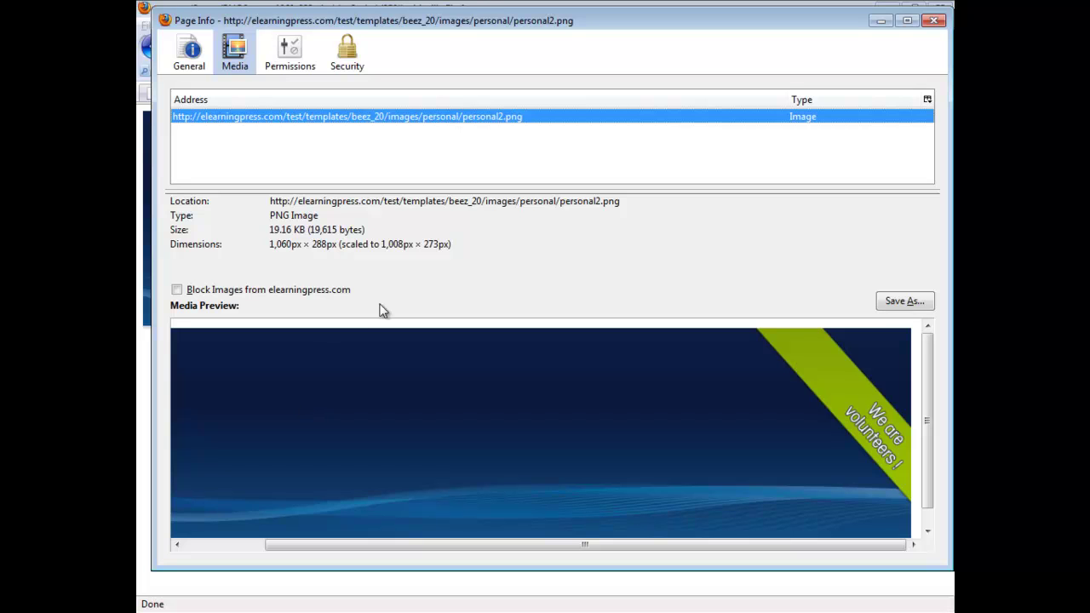
{"action": "left_click", "coordinate": [938, 19]}
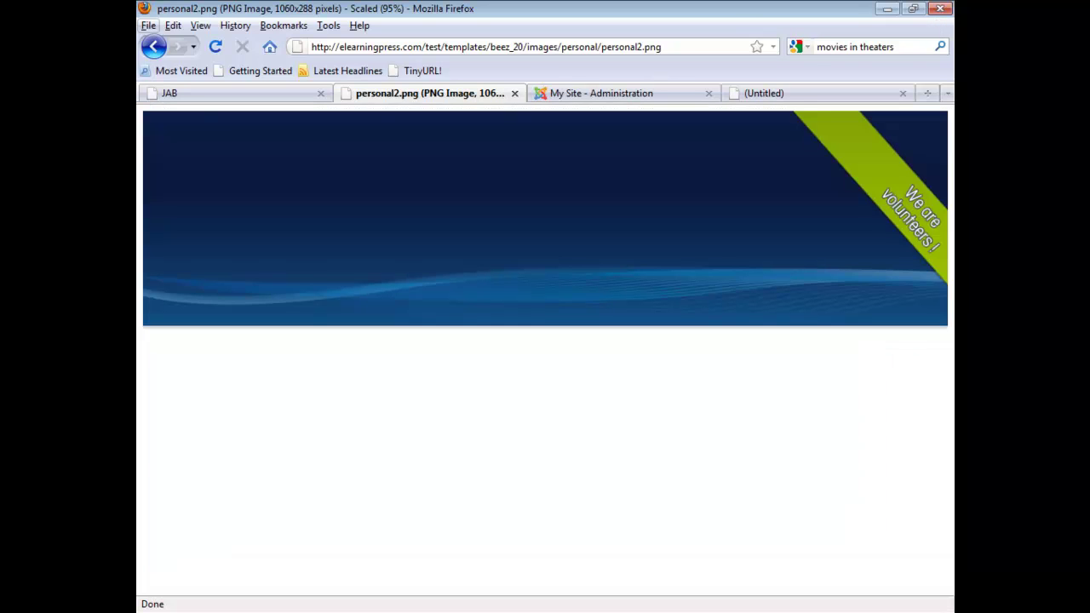
Go back to the site home page, then close the Beez2 - Default style editor
{"action": "left_click", "coordinate": [154, 46]}
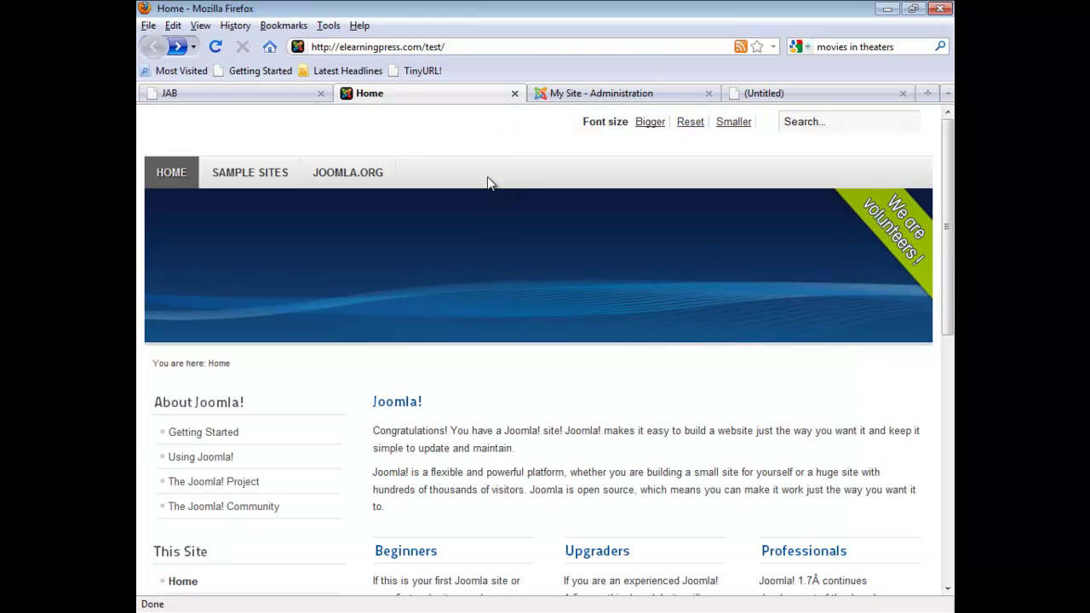
{"action": "left_click", "coordinate": [601, 97]}
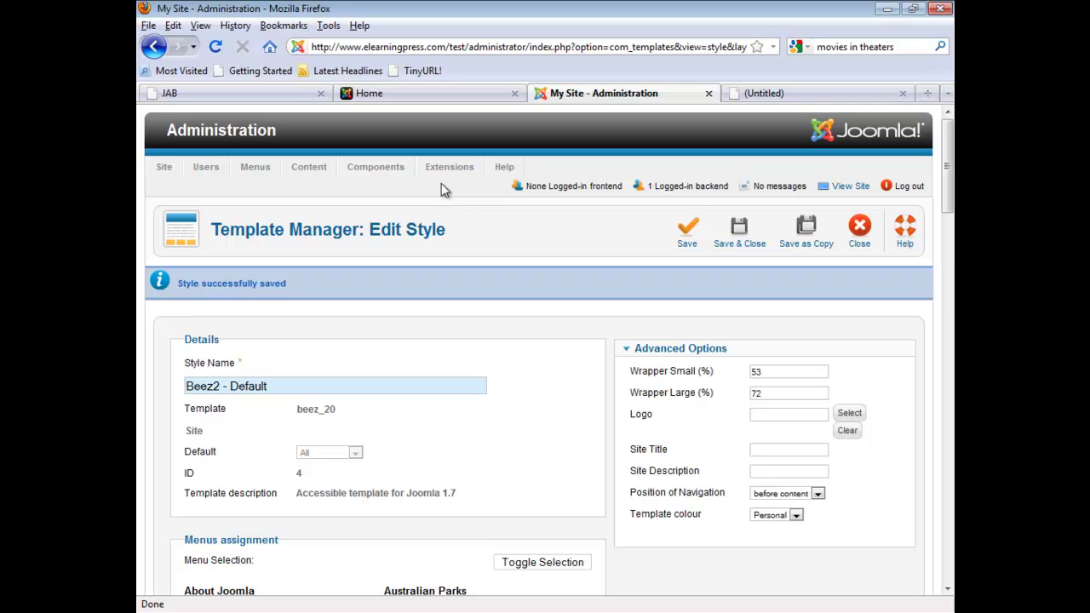
{"action": "left_click", "coordinate": [860, 230]}
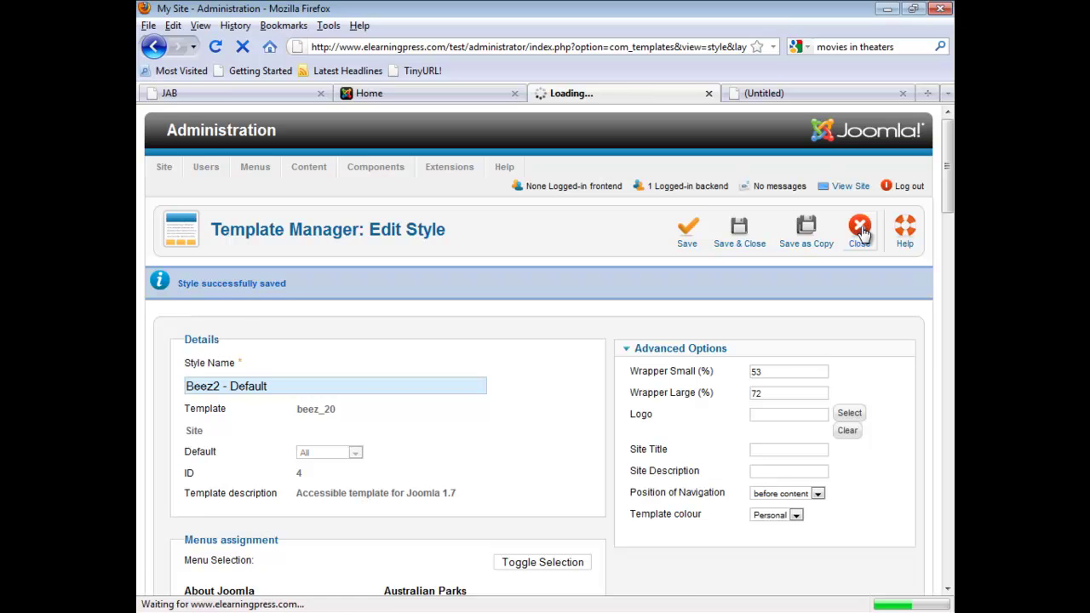
{"action": "mouse_move", "coordinate": [312, 190]}
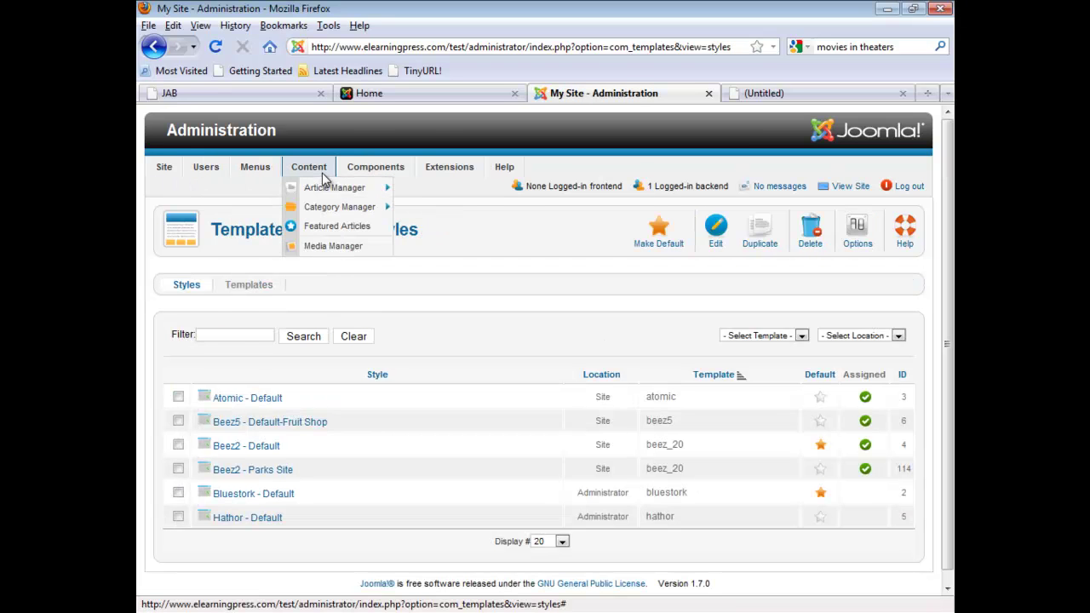
Copy the link location of my-test-site-header.png from the Media Manager's detail view
{"action": "left_click", "coordinate": [333, 246]}
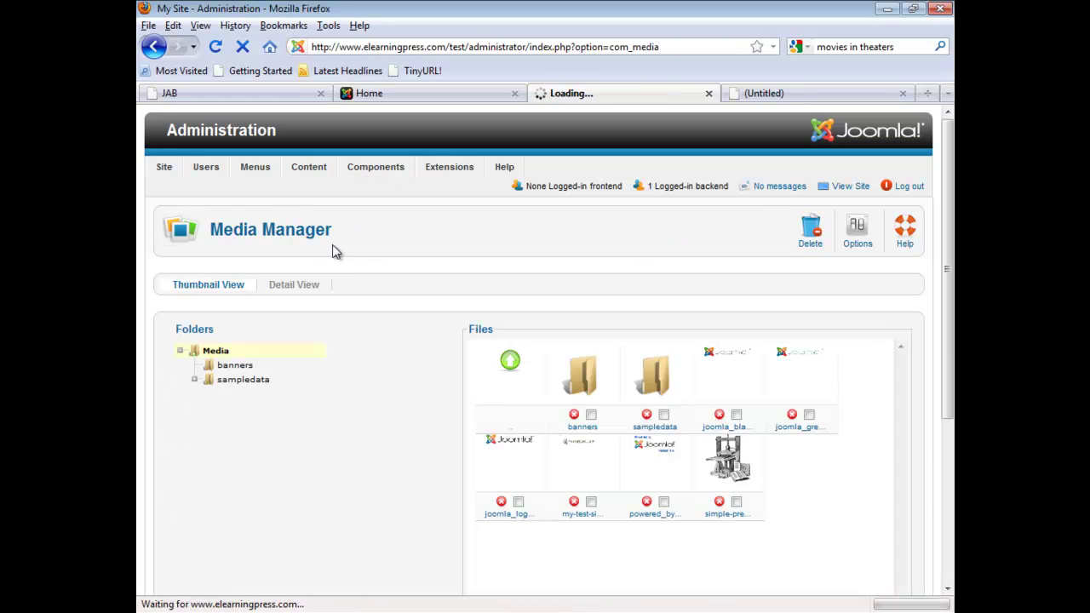
{"action": "left_click", "coordinate": [283, 290]}
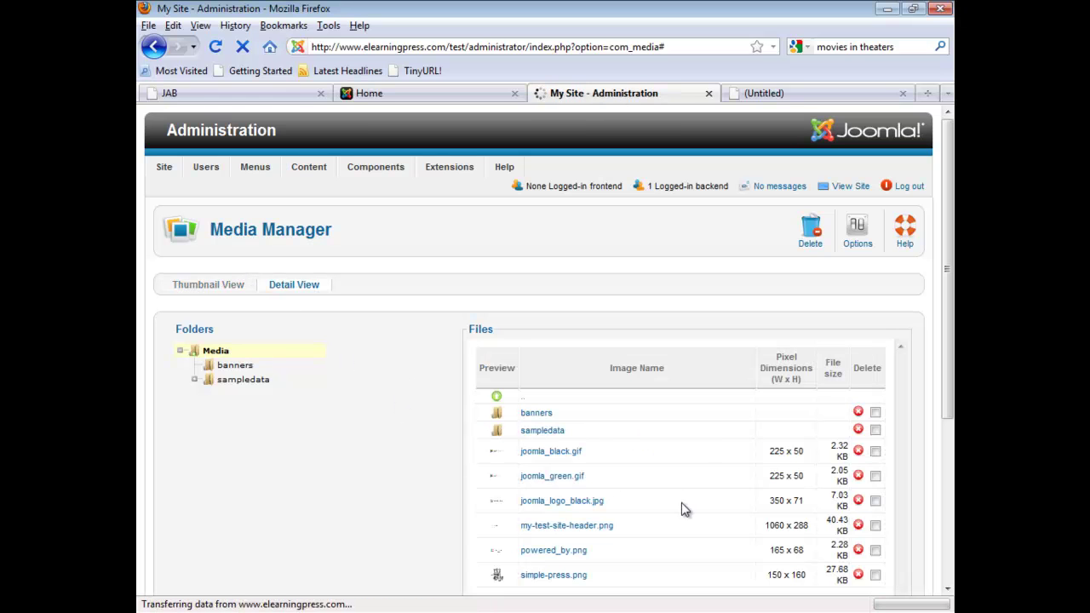
{"action": "right_click", "coordinate": [570, 530]}
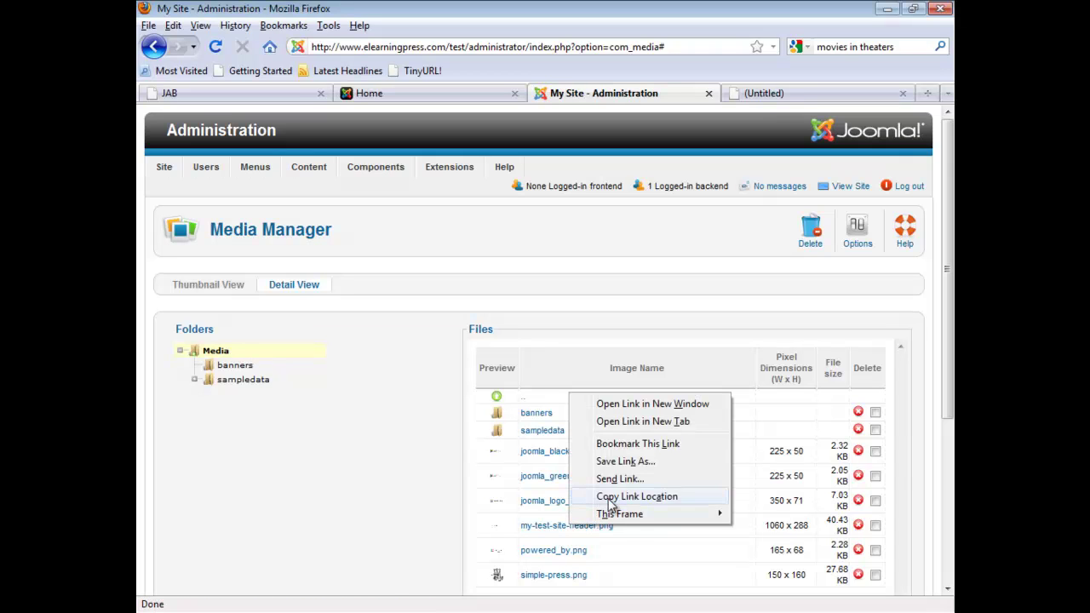
{"action": "left_click", "coordinate": [610, 498]}
{"action": "mouse_move", "coordinate": [437, 170]}
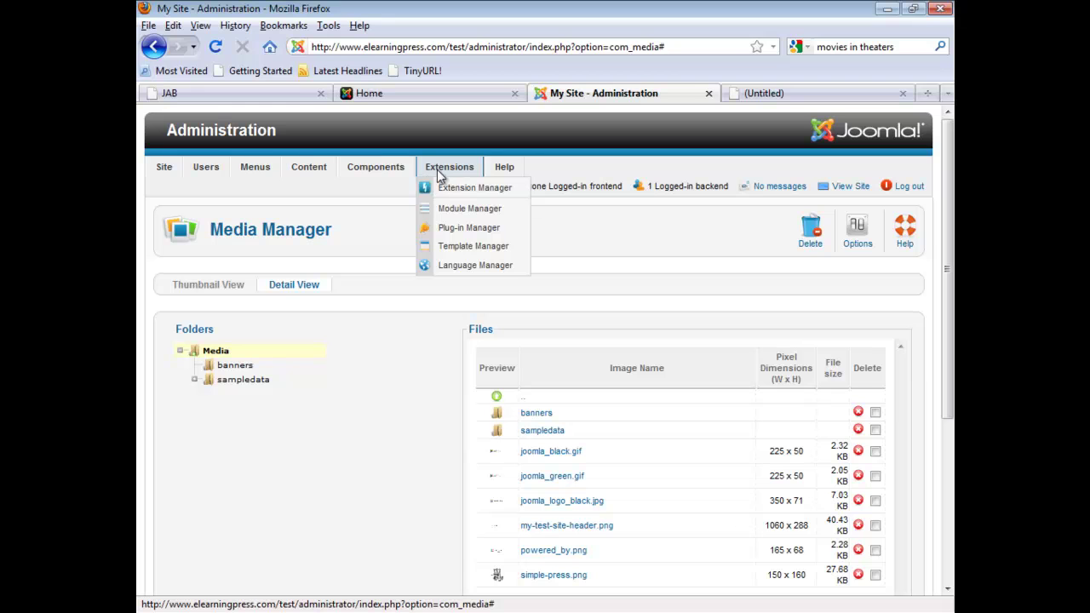
Open the beez_20 template's Customise Template page from the Templates list
{"action": "left_click", "coordinate": [485, 248]}
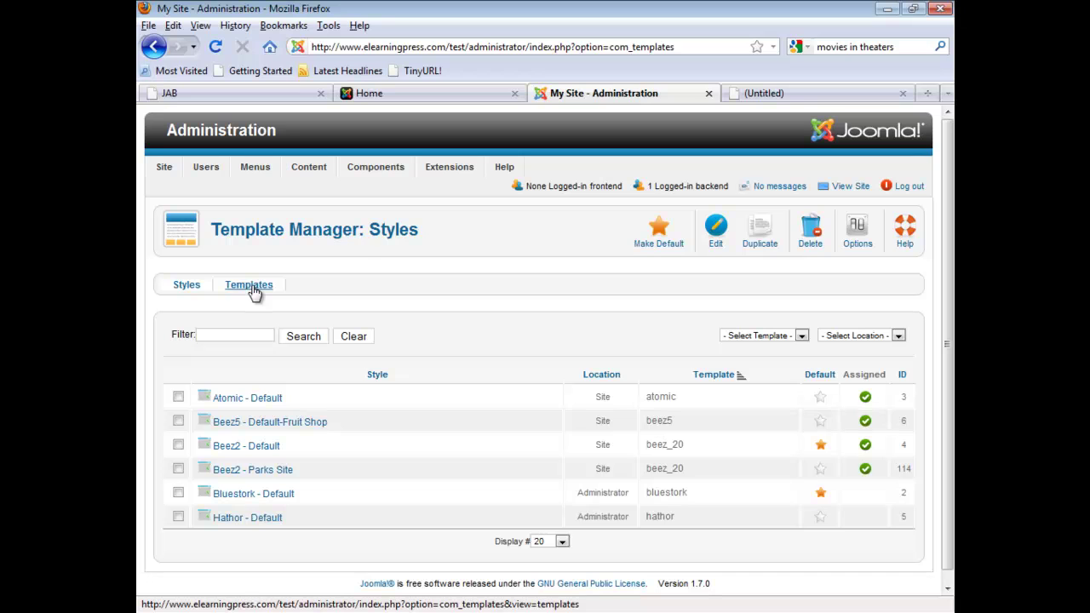
{"action": "left_click", "coordinate": [253, 288]}
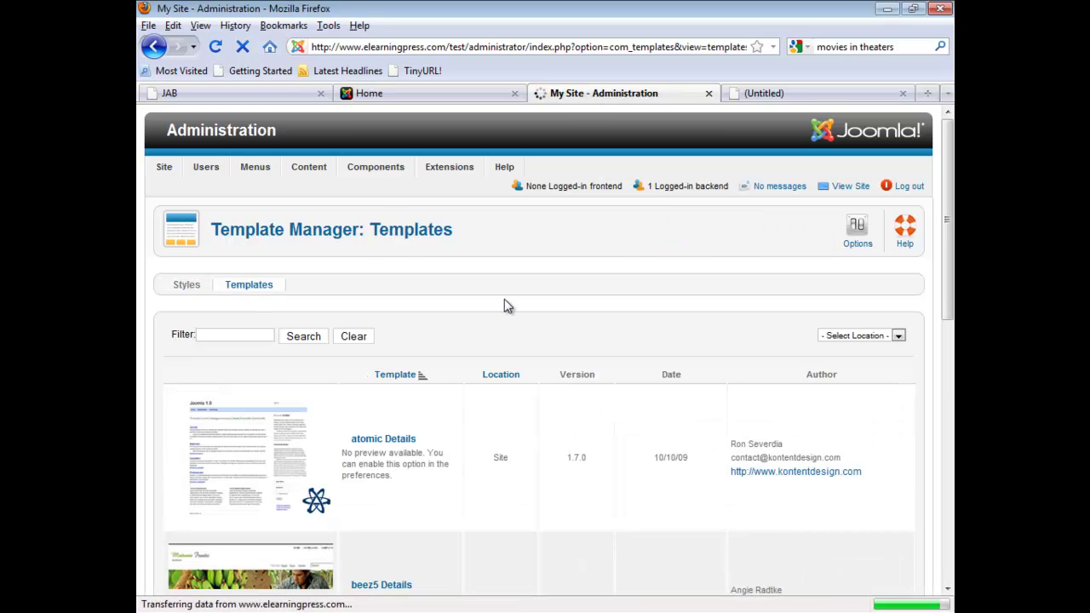
{"action": "scroll", "coordinate": [525, 350], "scroll_direction": "down", "scroll_amount": 9}
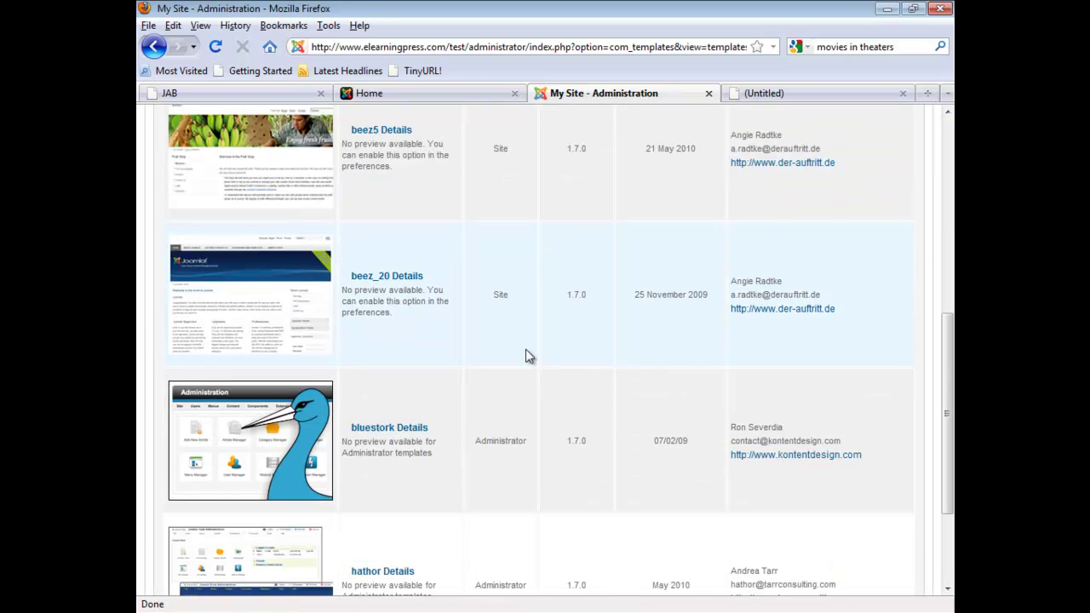
{"action": "left_click", "coordinate": [394, 281]}
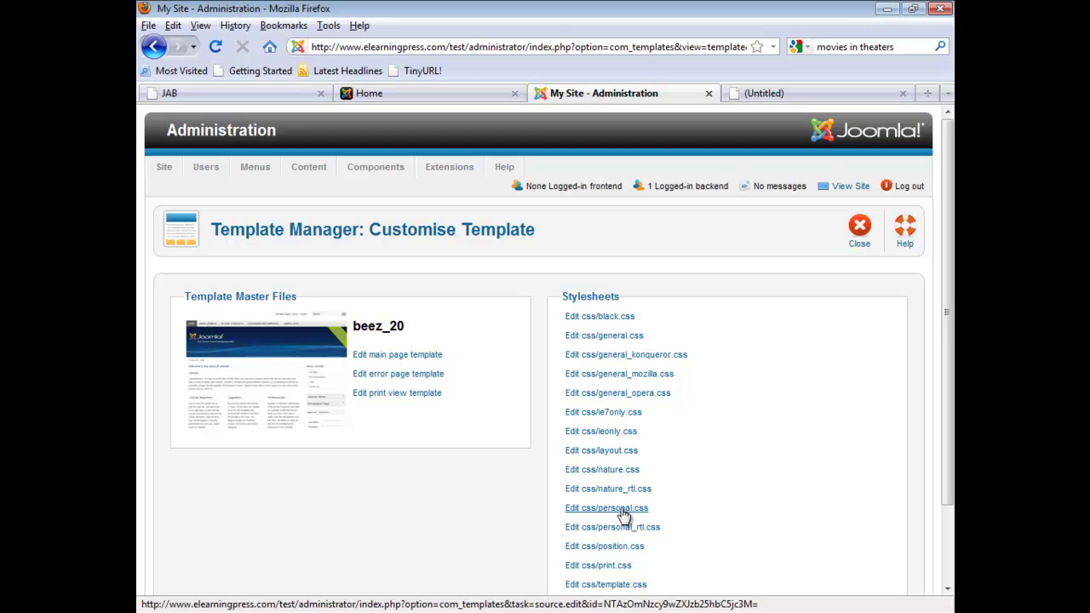
Open beez_20's css/personal.css and scroll down to the .logoheader rule with personal2.png
{"action": "left_click", "coordinate": [621, 509]}
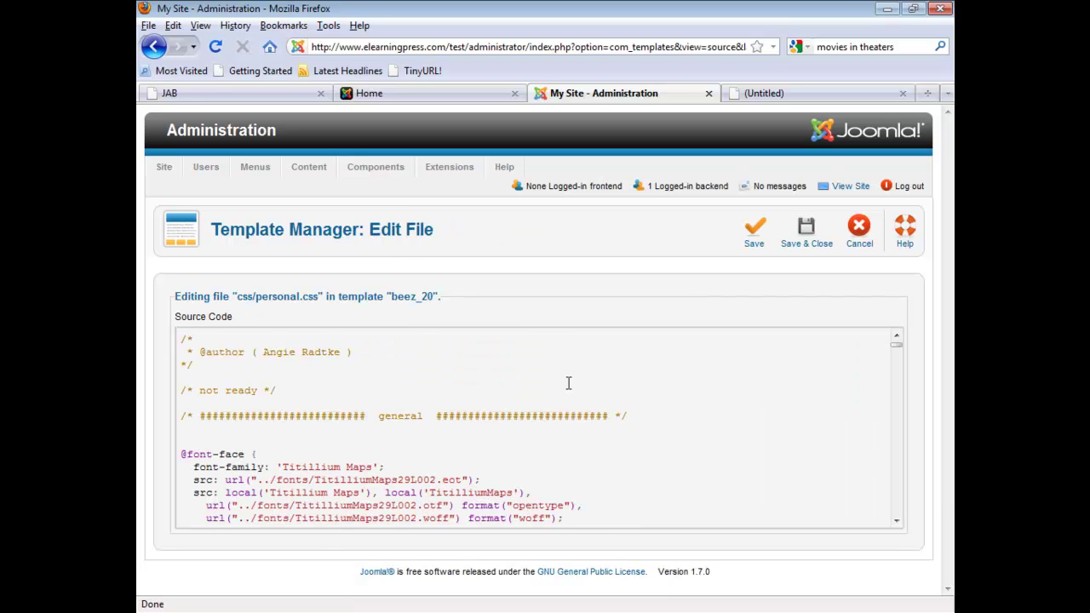
{"action": "scroll", "coordinate": [572, 380], "scroll_direction": "down", "scroll_amount": 5}
{"action": "scroll", "coordinate": [572, 380], "scroll_direction": "down", "scroll_amount": 15}
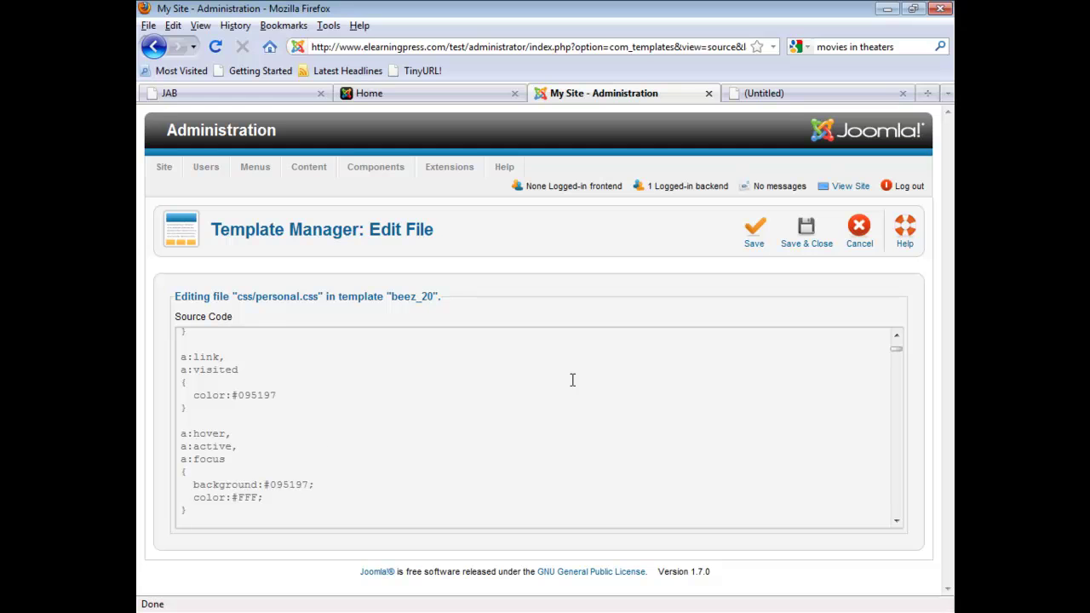
{"action": "scroll", "coordinate": [572, 380], "scroll_direction": "down", "scroll_amount": 5}
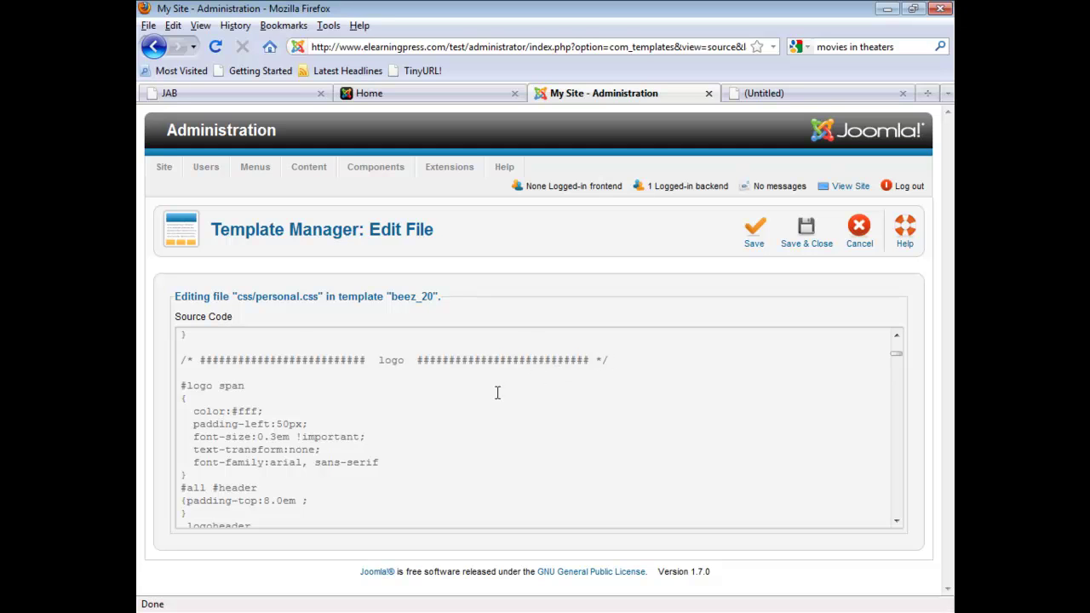
{"action": "scroll", "coordinate": [460, 388], "scroll_direction": "down", "scroll_amount": 2}
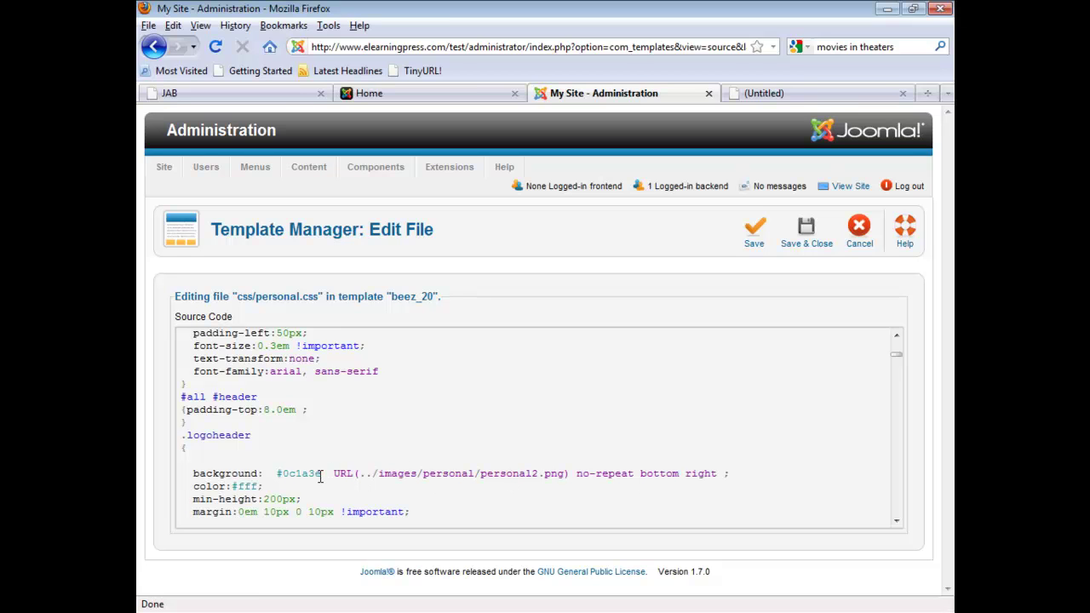
Change .logoheader background 0c1a3e to ffffff, paste my-test-site-header.png URL, and save
{"action": "left_click_drag", "start_coordinate": [321, 476], "coordinate": [282, 474]}
{"action": "type", "text": "ffffff"}
{"action": "left_click_drag", "start_coordinate": [566, 475], "coordinate": [362, 476]}
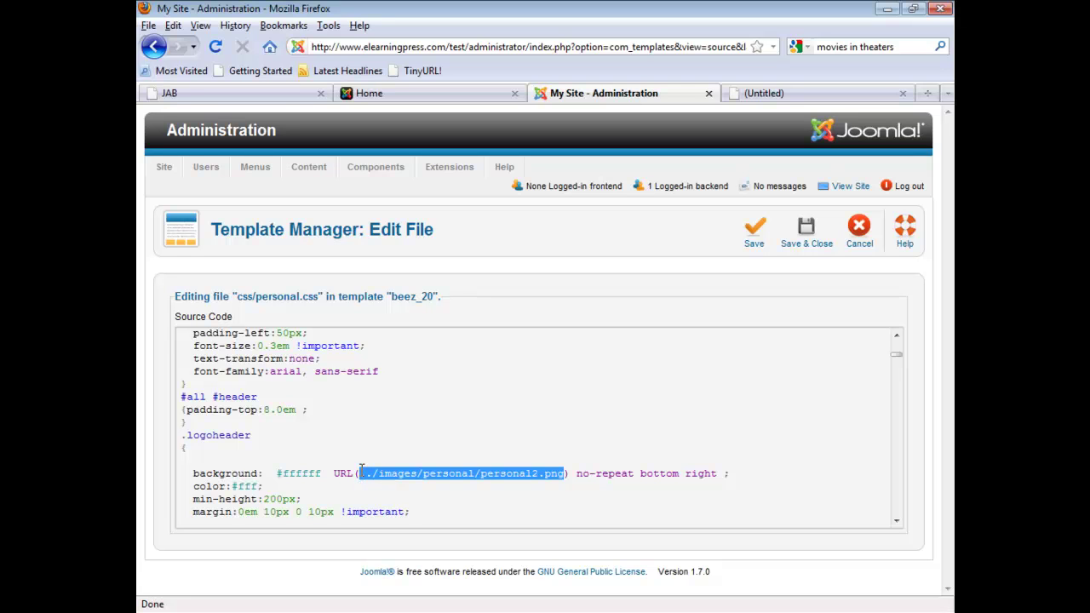
{"action": "key", "text": "ctrl+v"}
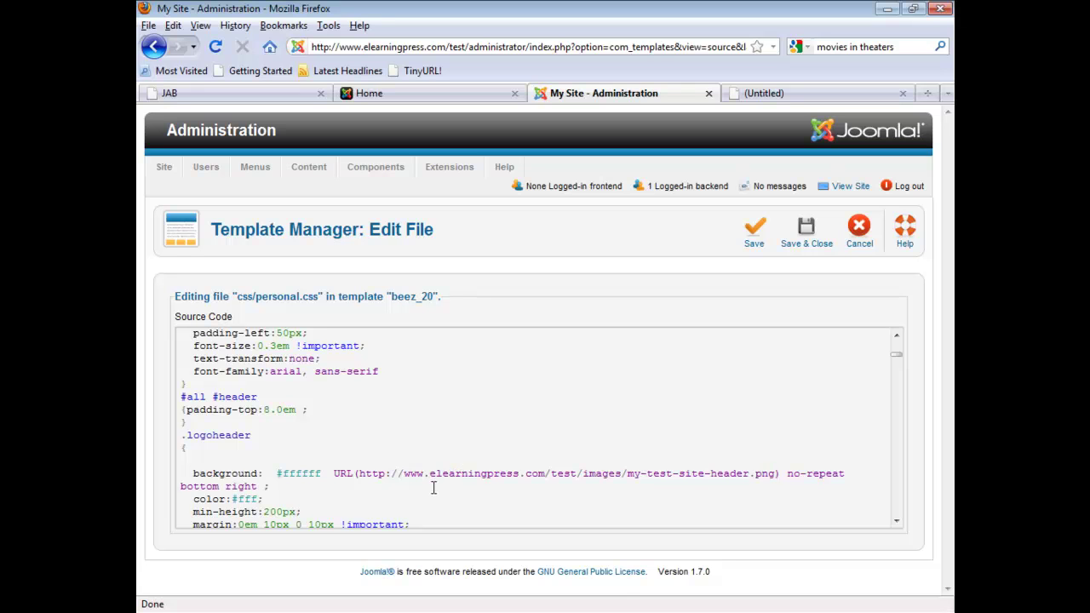
{"action": "left_click", "coordinate": [752, 237]}
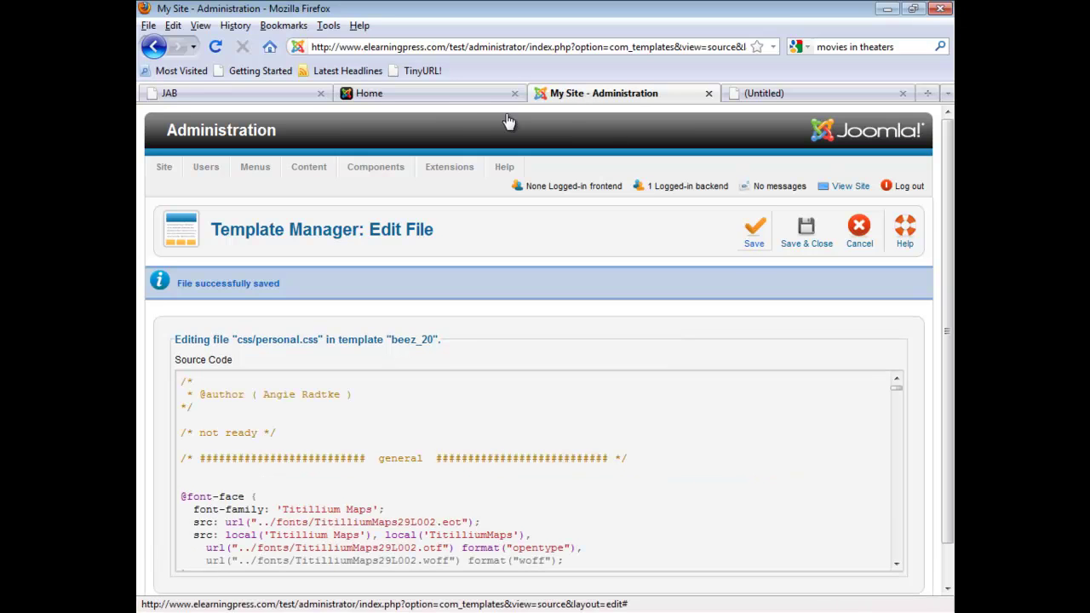
Reload the site's home page to check the new header
{"action": "left_click", "coordinate": [467, 99]}
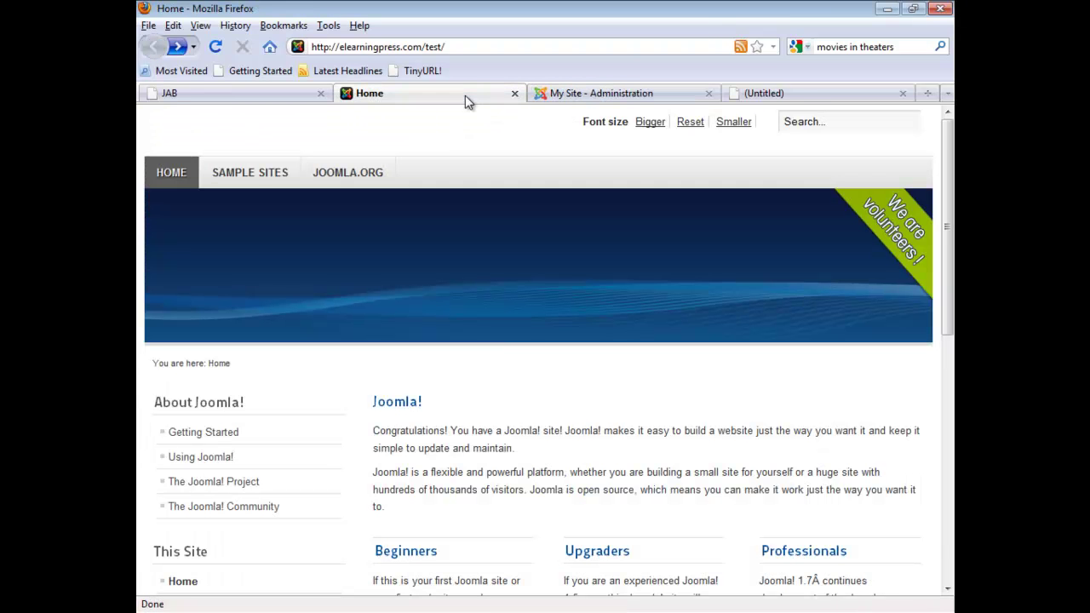
{"action": "left_click", "coordinate": [218, 44]}
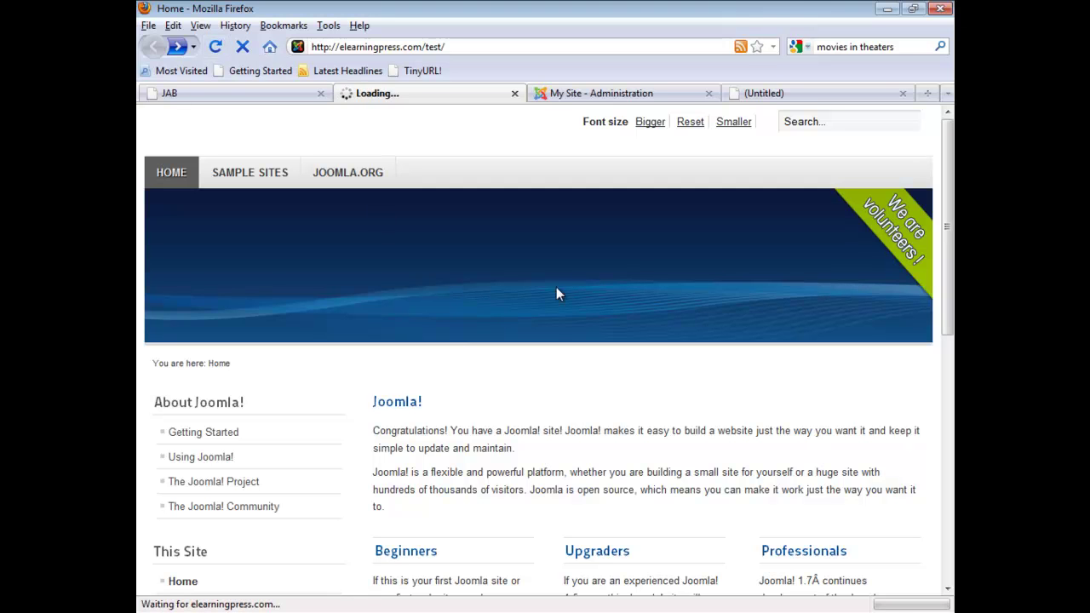